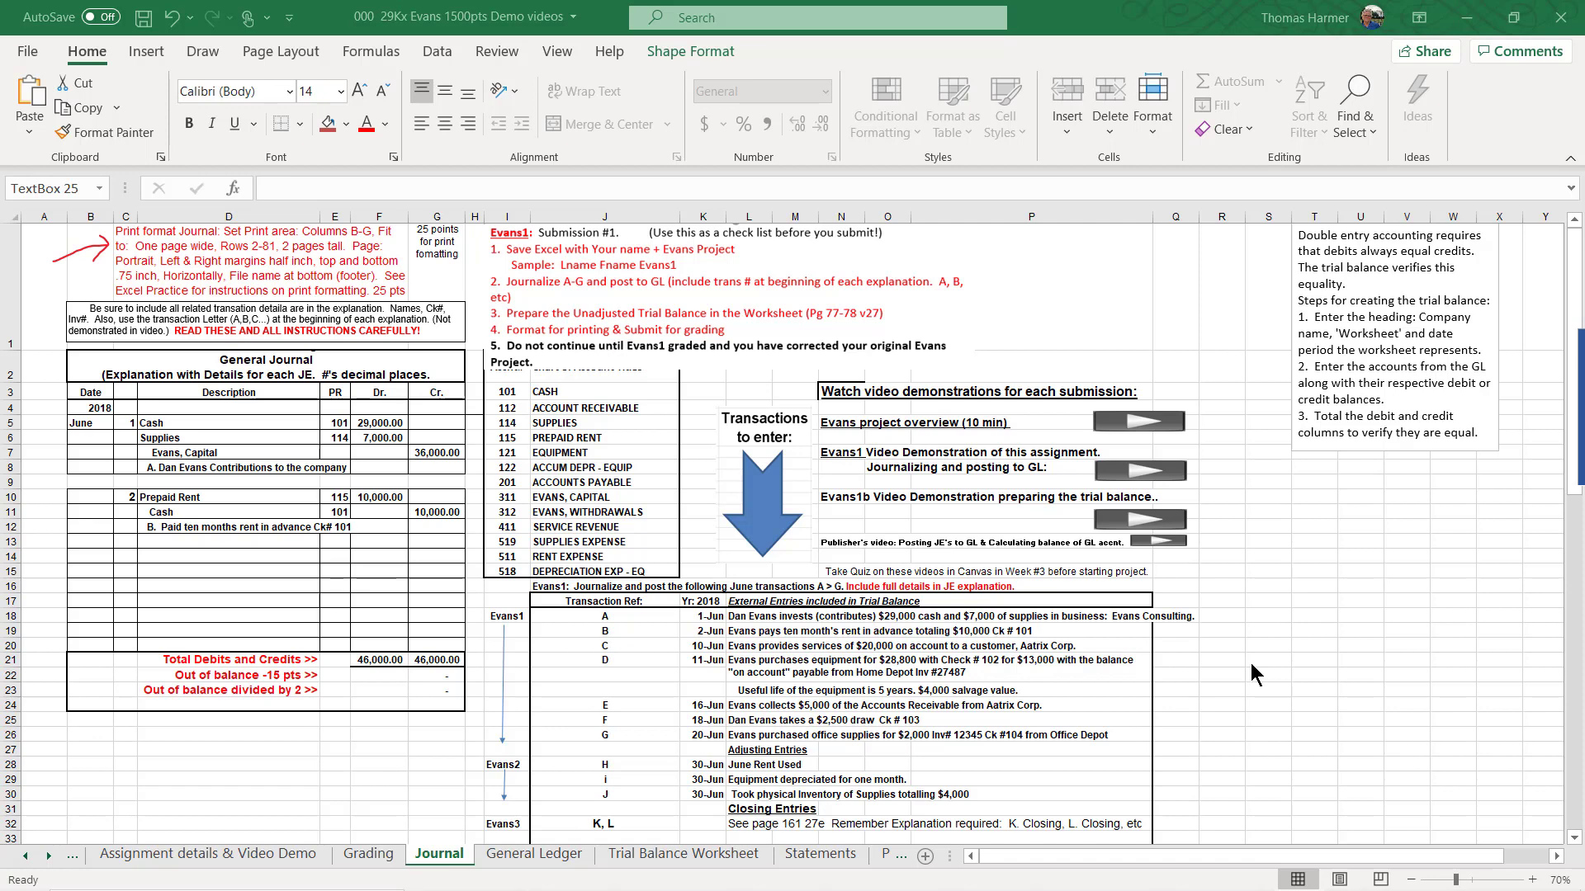
Review the General Ledger balances, confirming Cash at a 19,000.00 debit, after glancing at the Trial Balance Worksheet
click(532, 854)
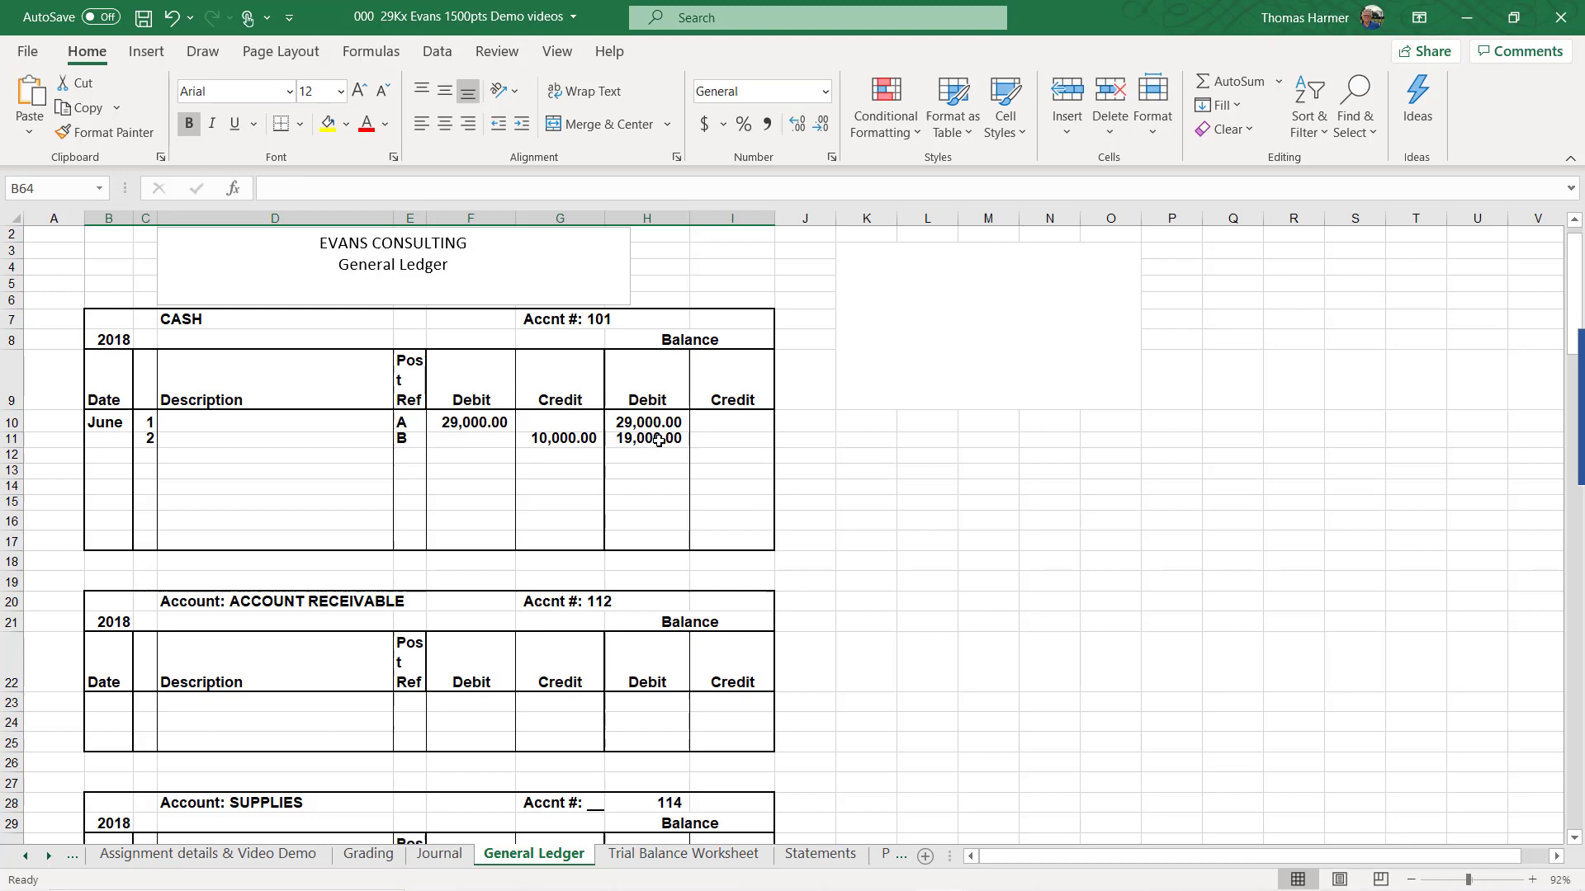
scroll(941, 571, down, 6)
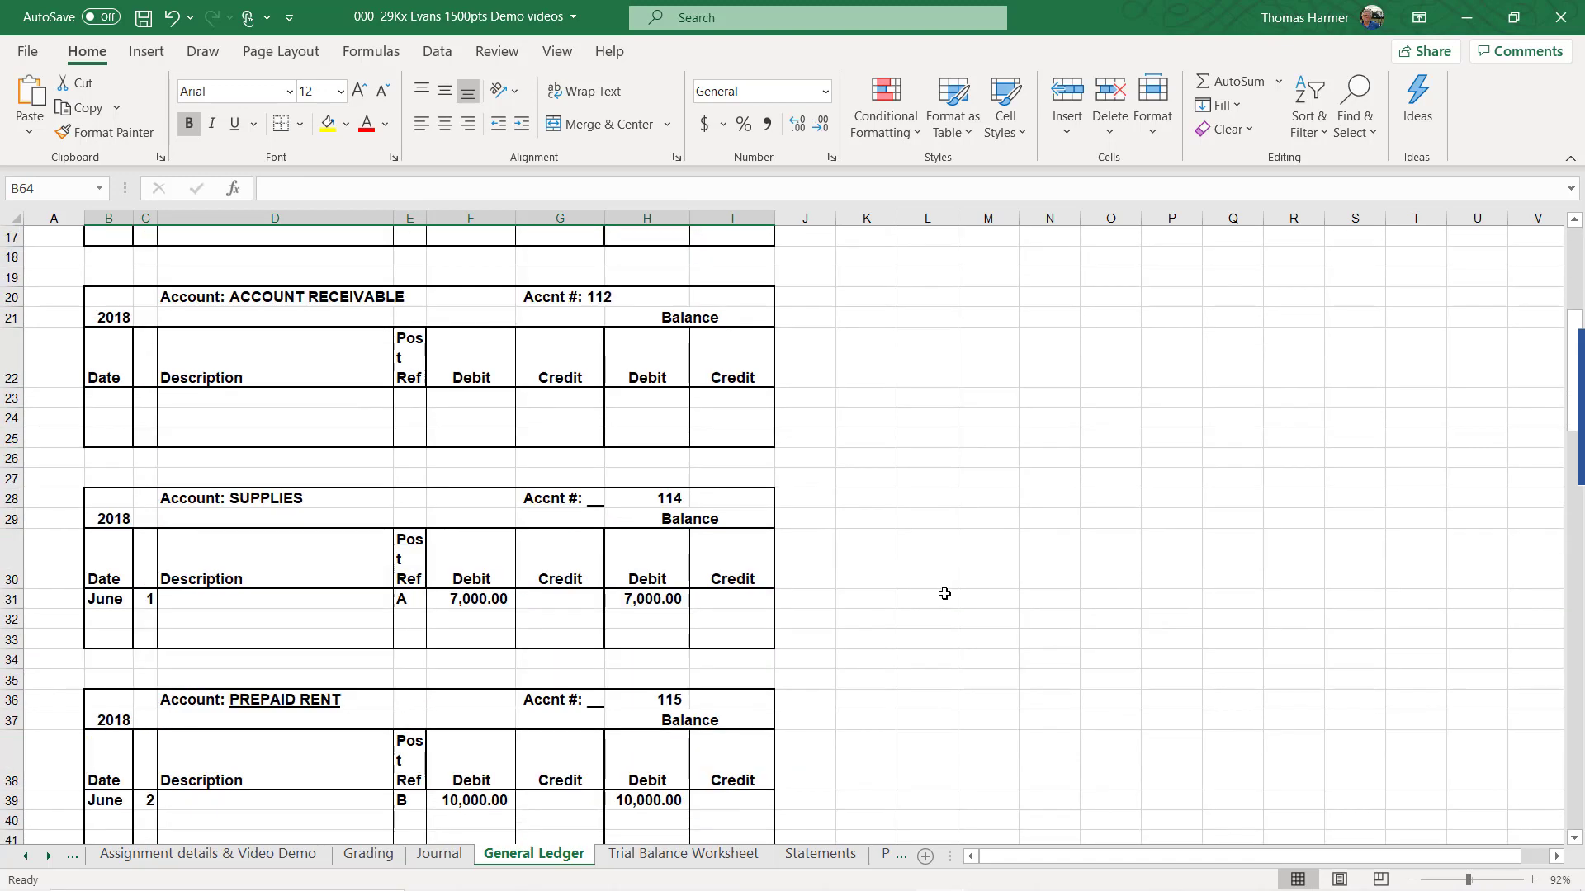
scroll(937, 570, up, 6)
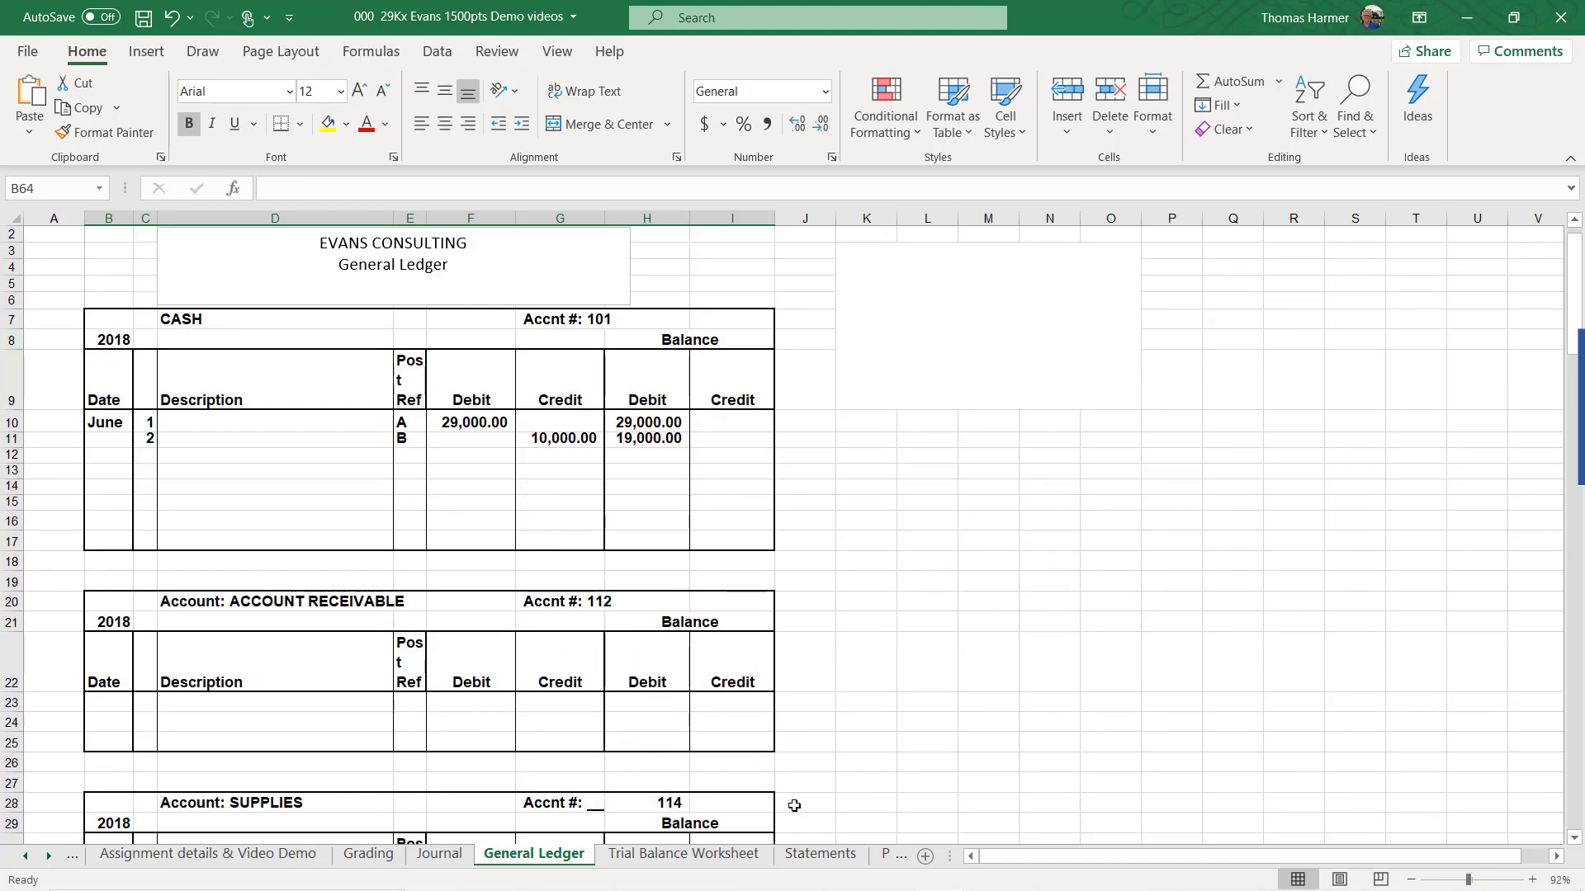
click(667, 856)
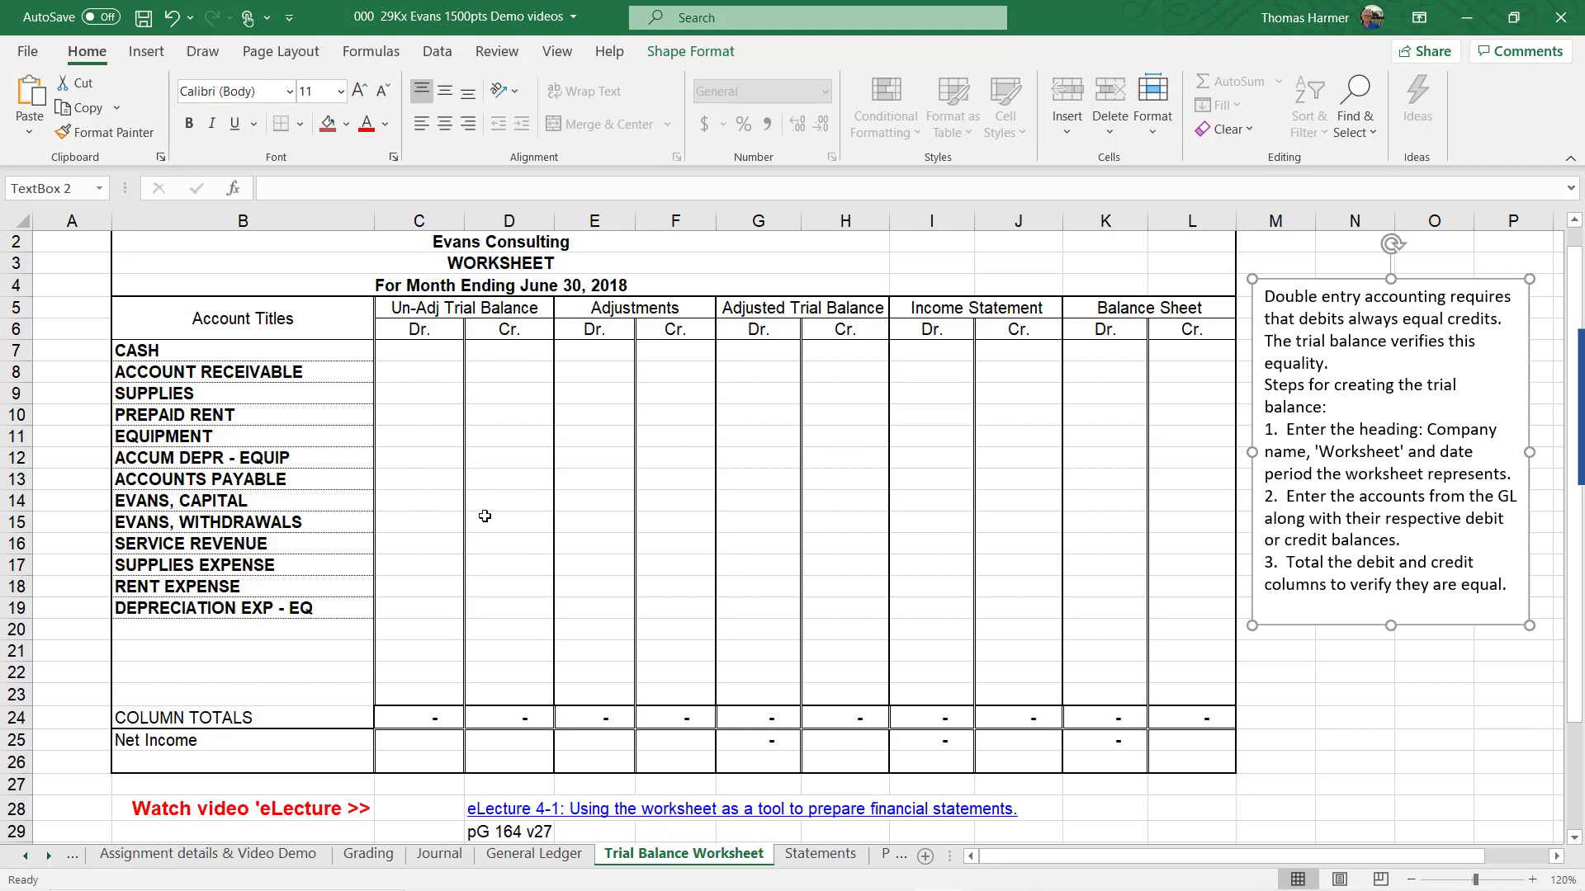
click(512, 856)
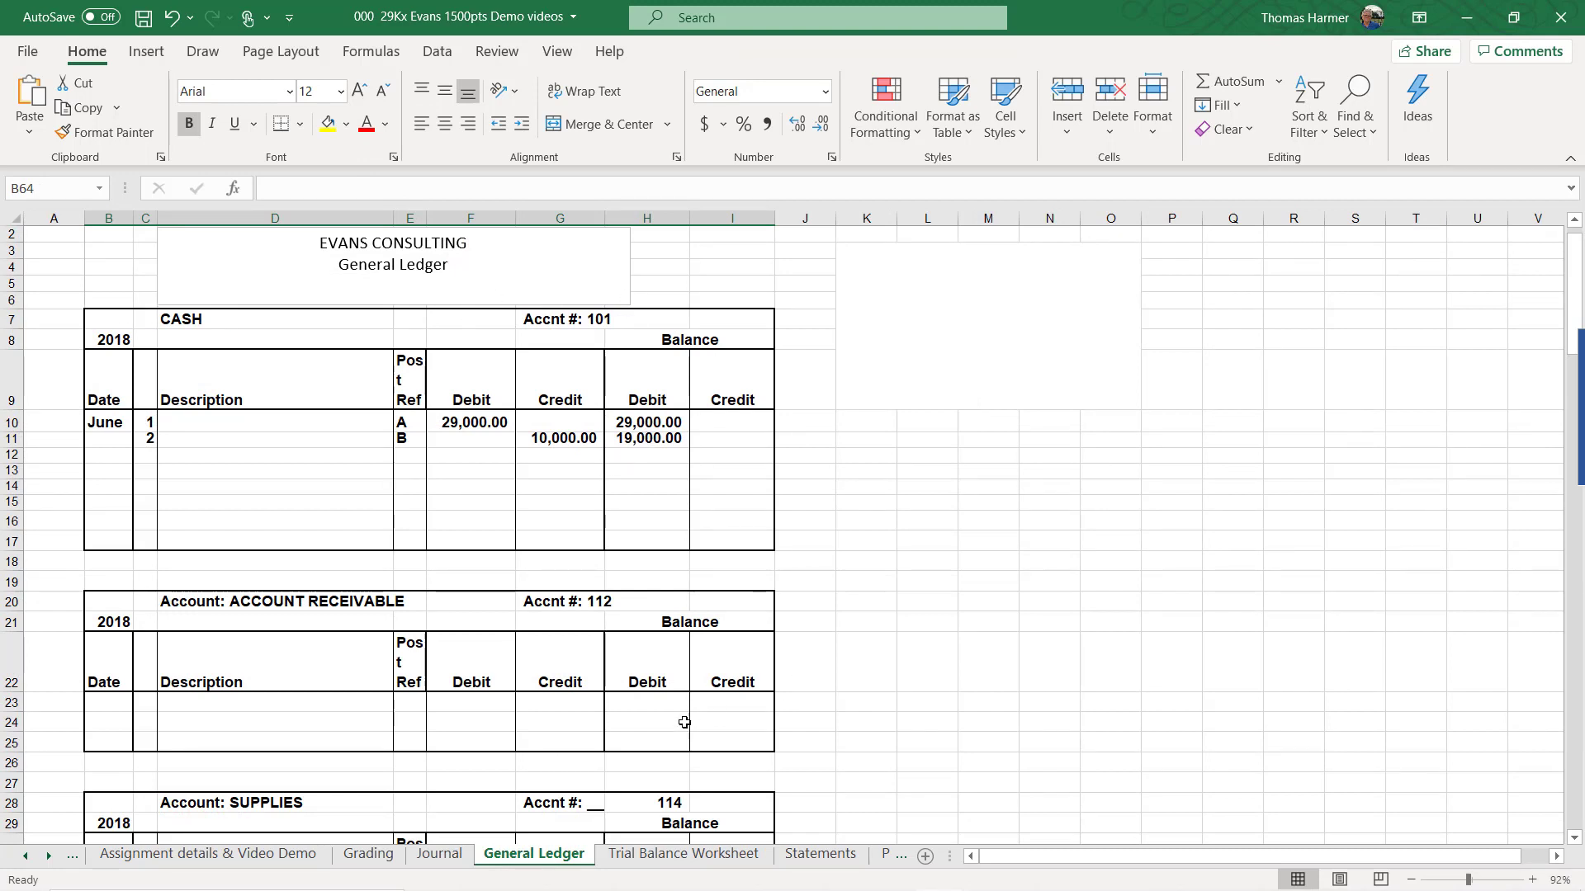
Enter the 19,000 Cash debit in cell C7, correcting the mistyped 190,000
click(665, 855)
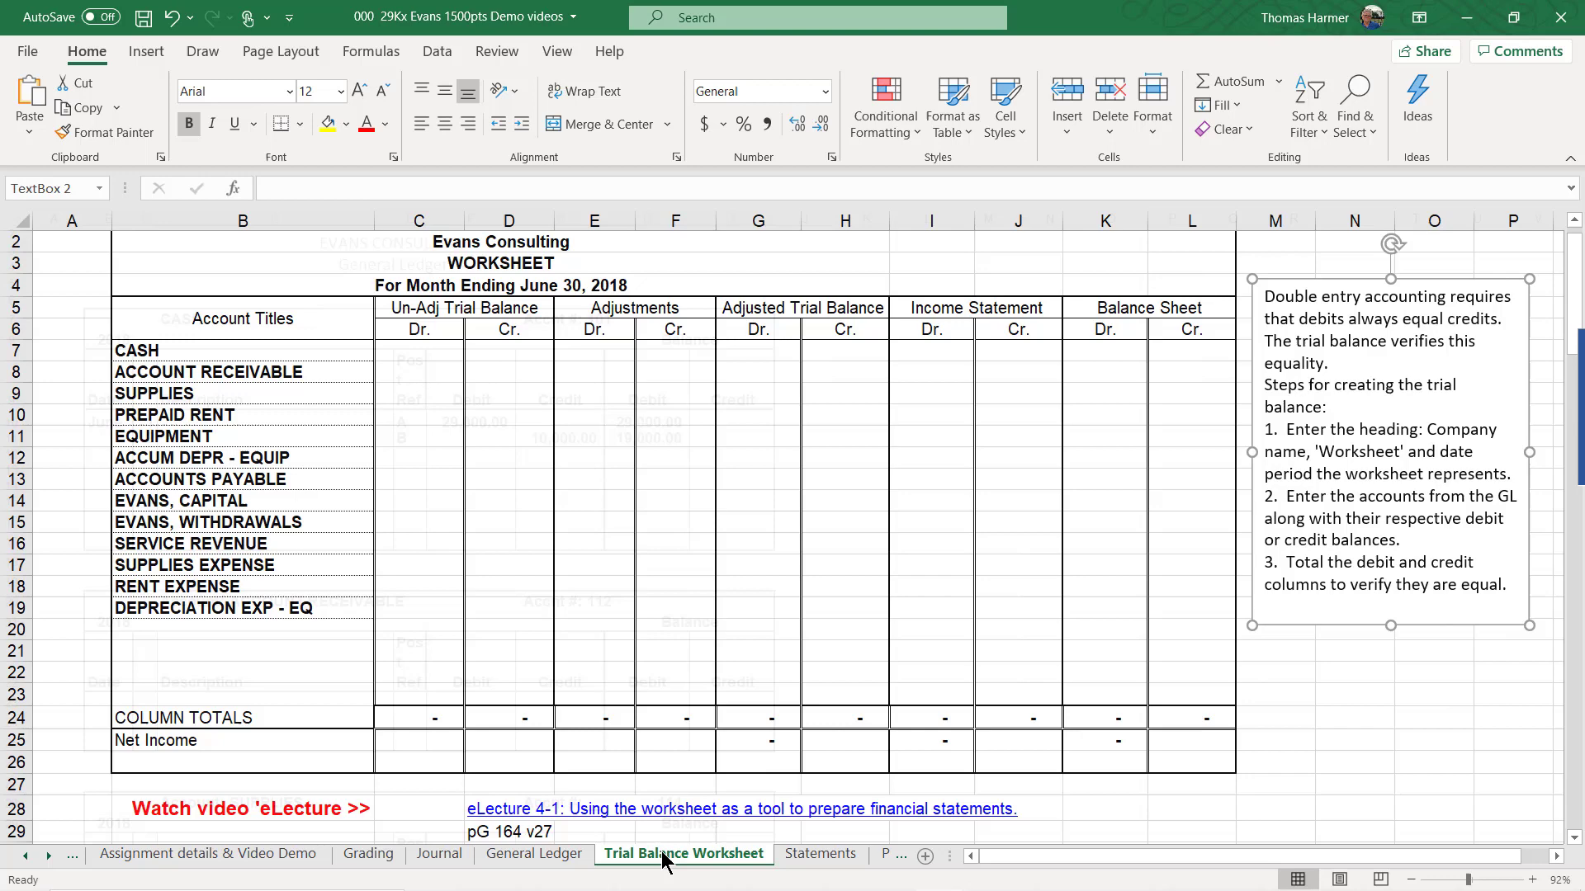
click(414, 357)
text(190)
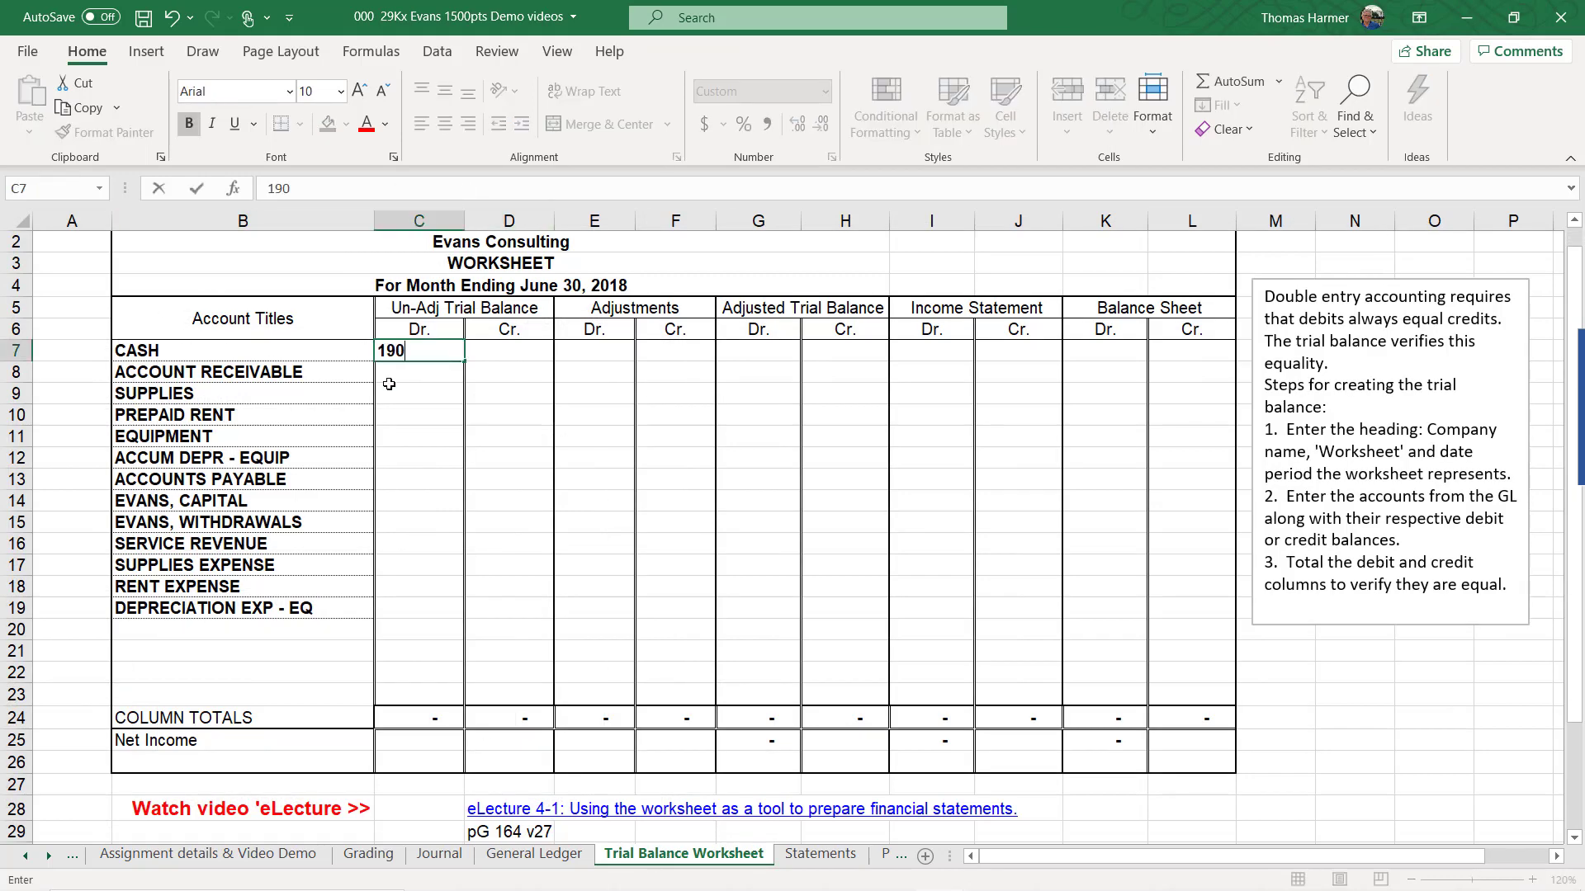
text(,000)
key(Return)
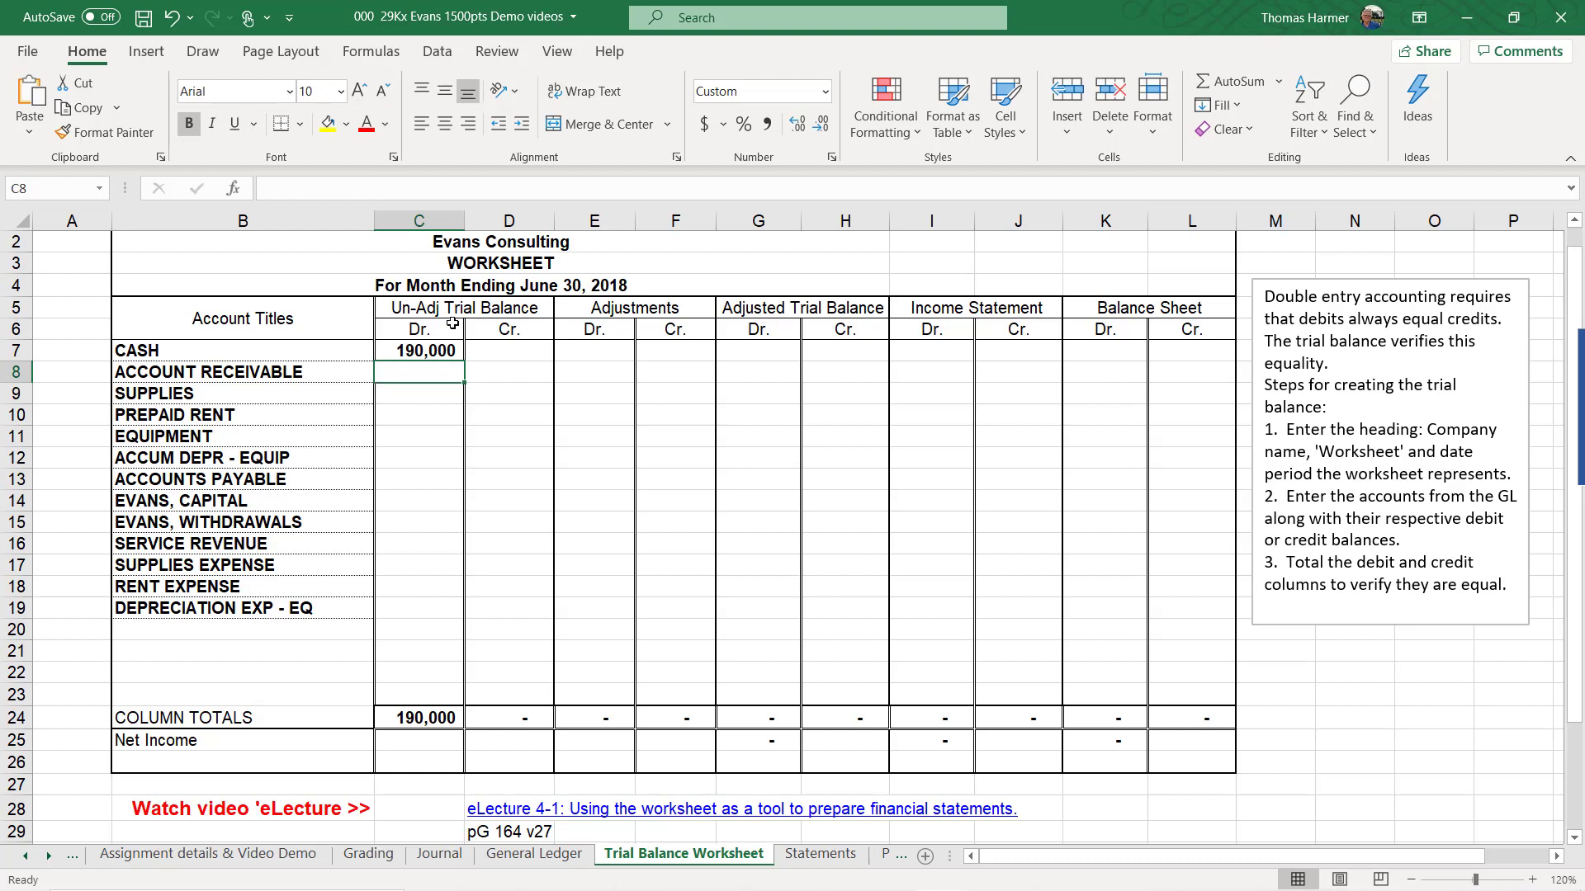
click(426, 350)
text(19)
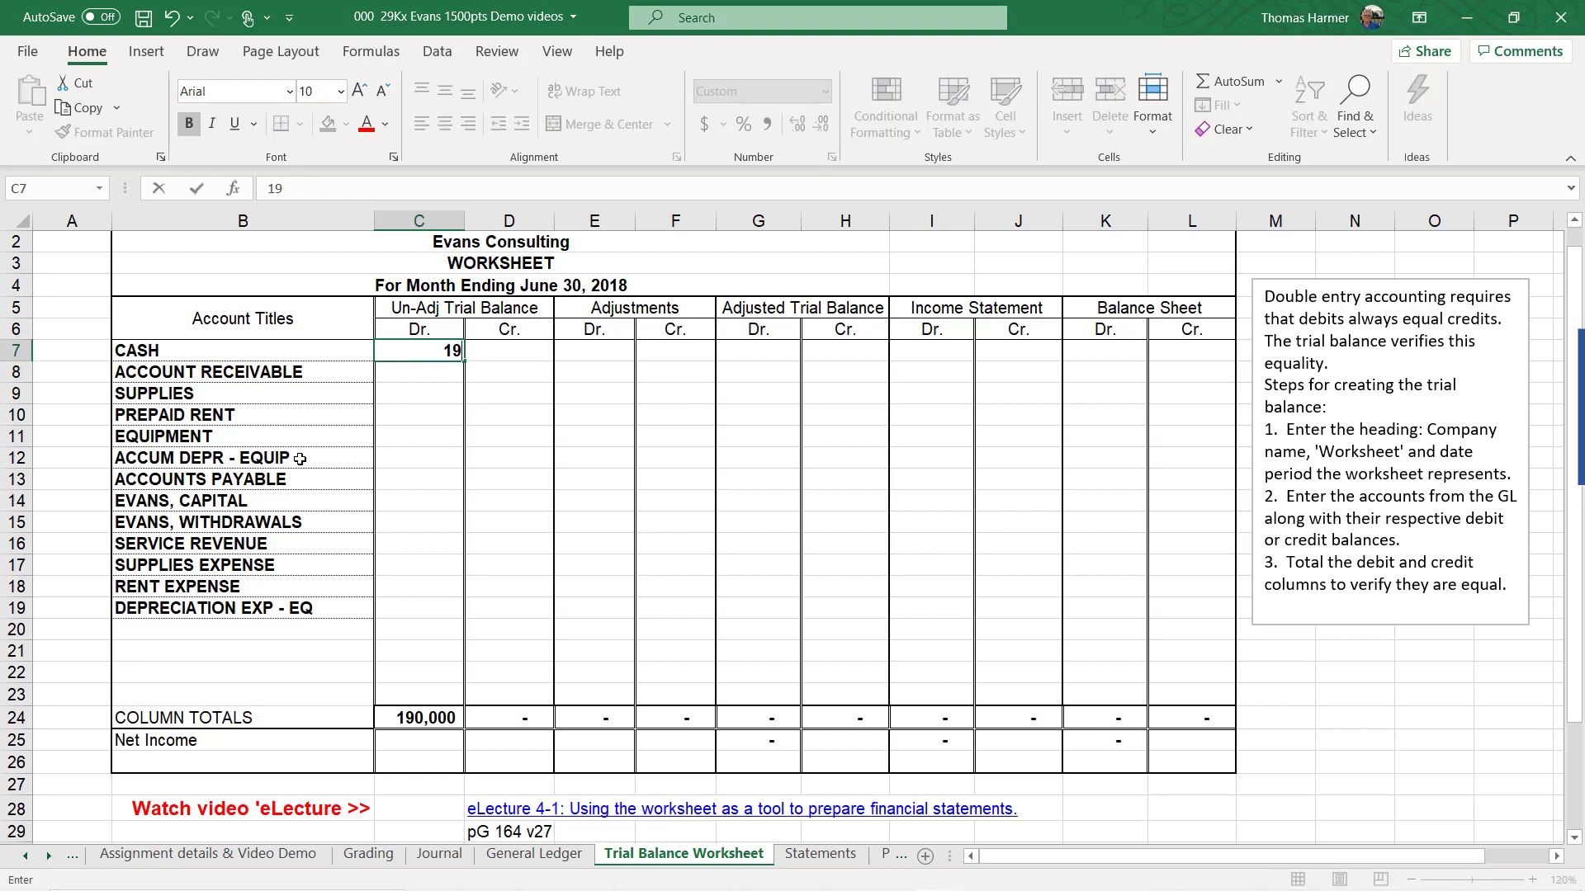
text(,000)
key(Return)
text(.)
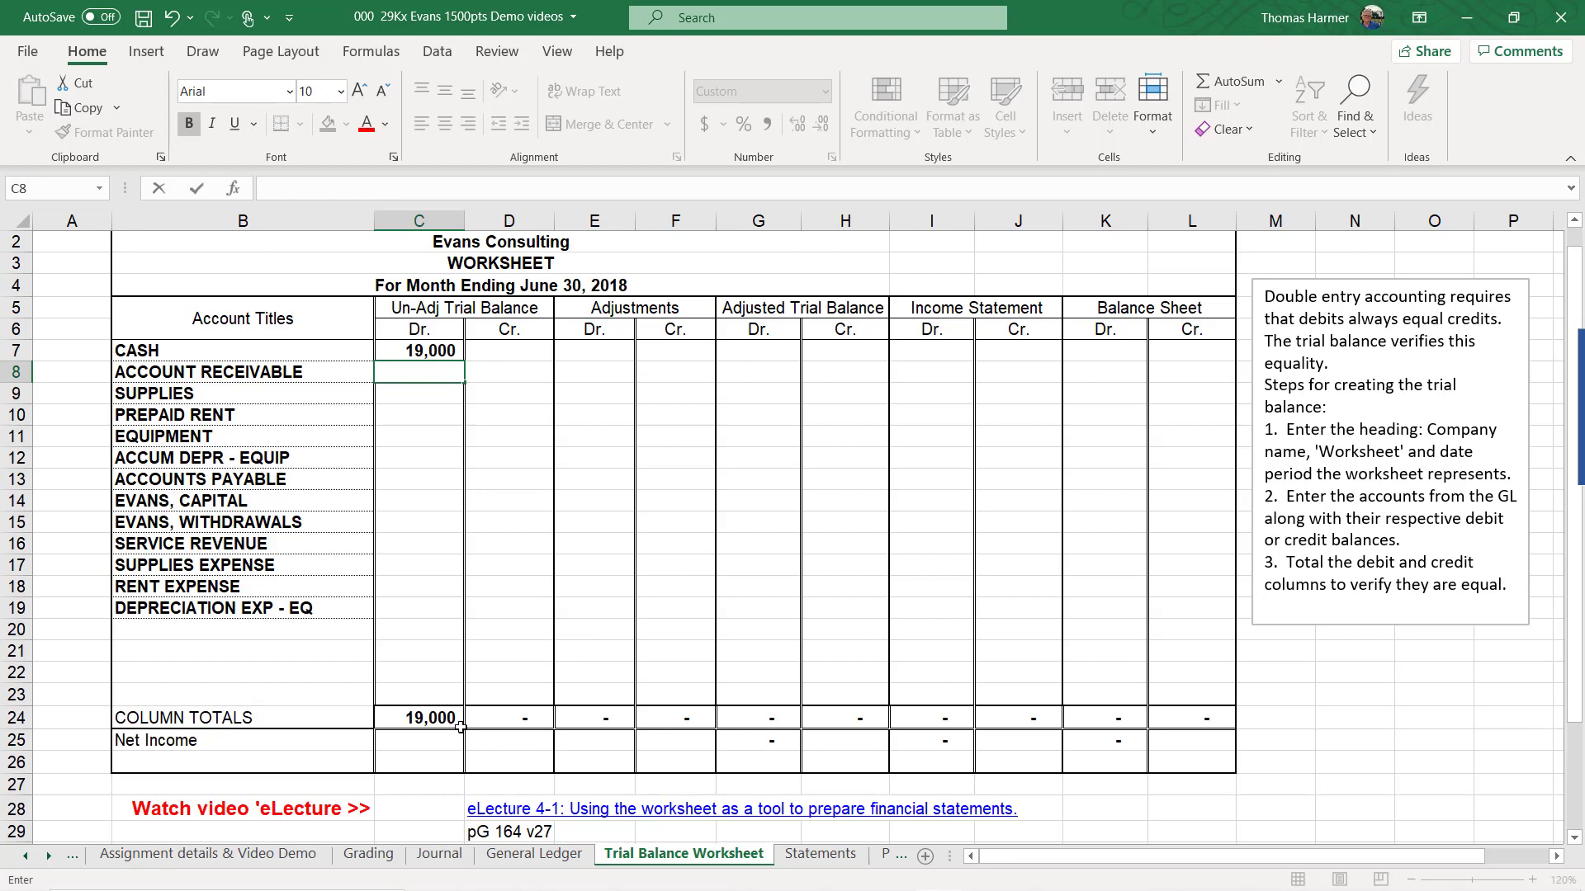
Check the ledger and enter the 7,000 Supplies debit below Cash
click(533, 855)
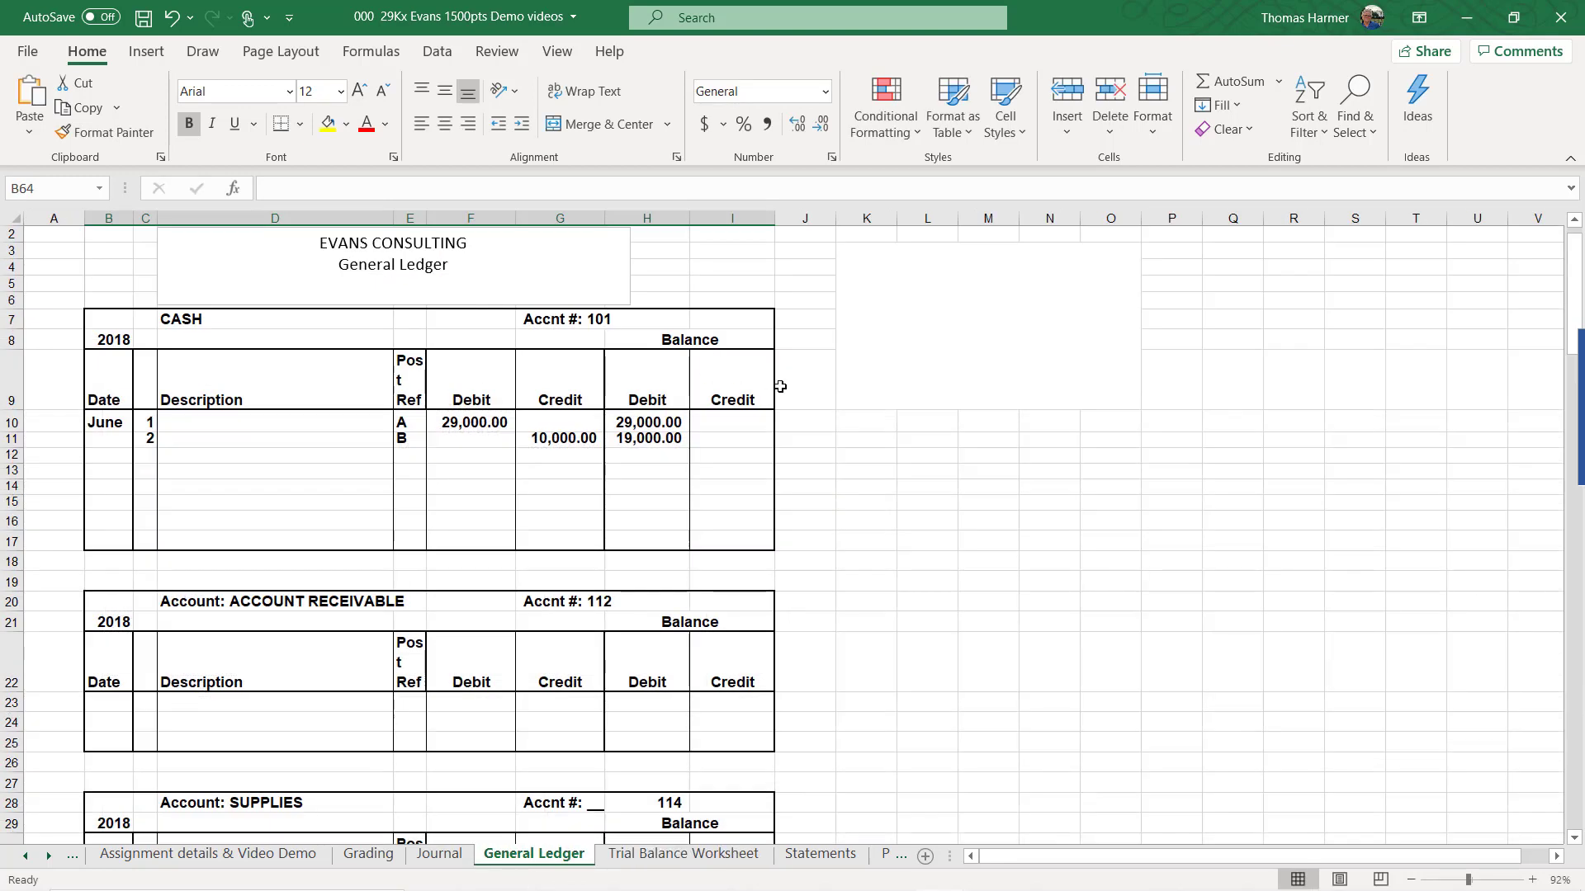
scroll(669, 578, down, 6)
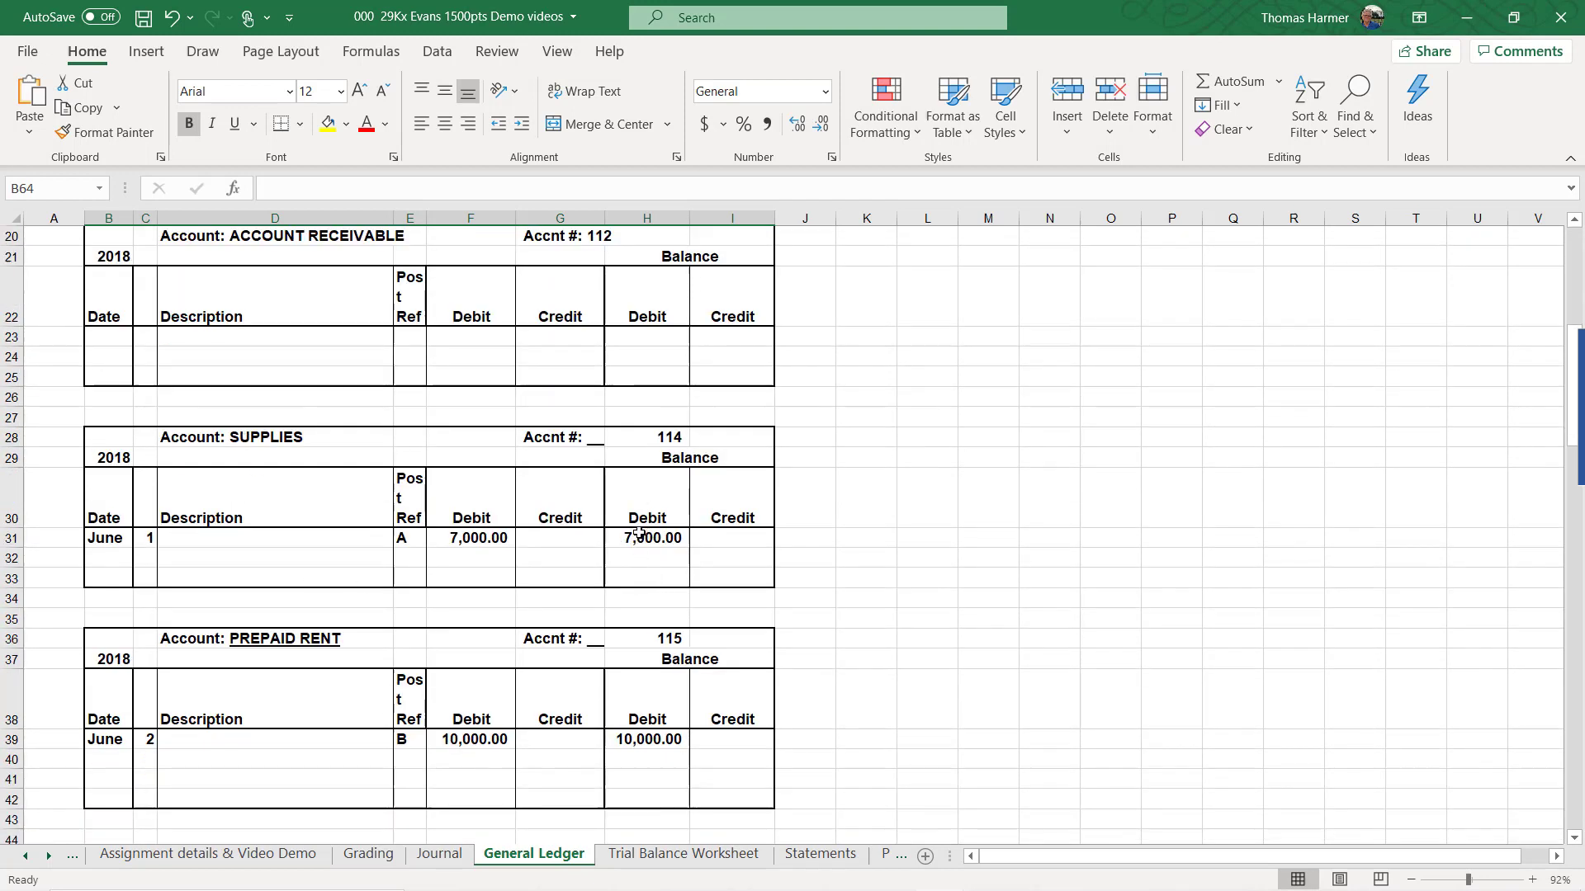
click(624, 861)
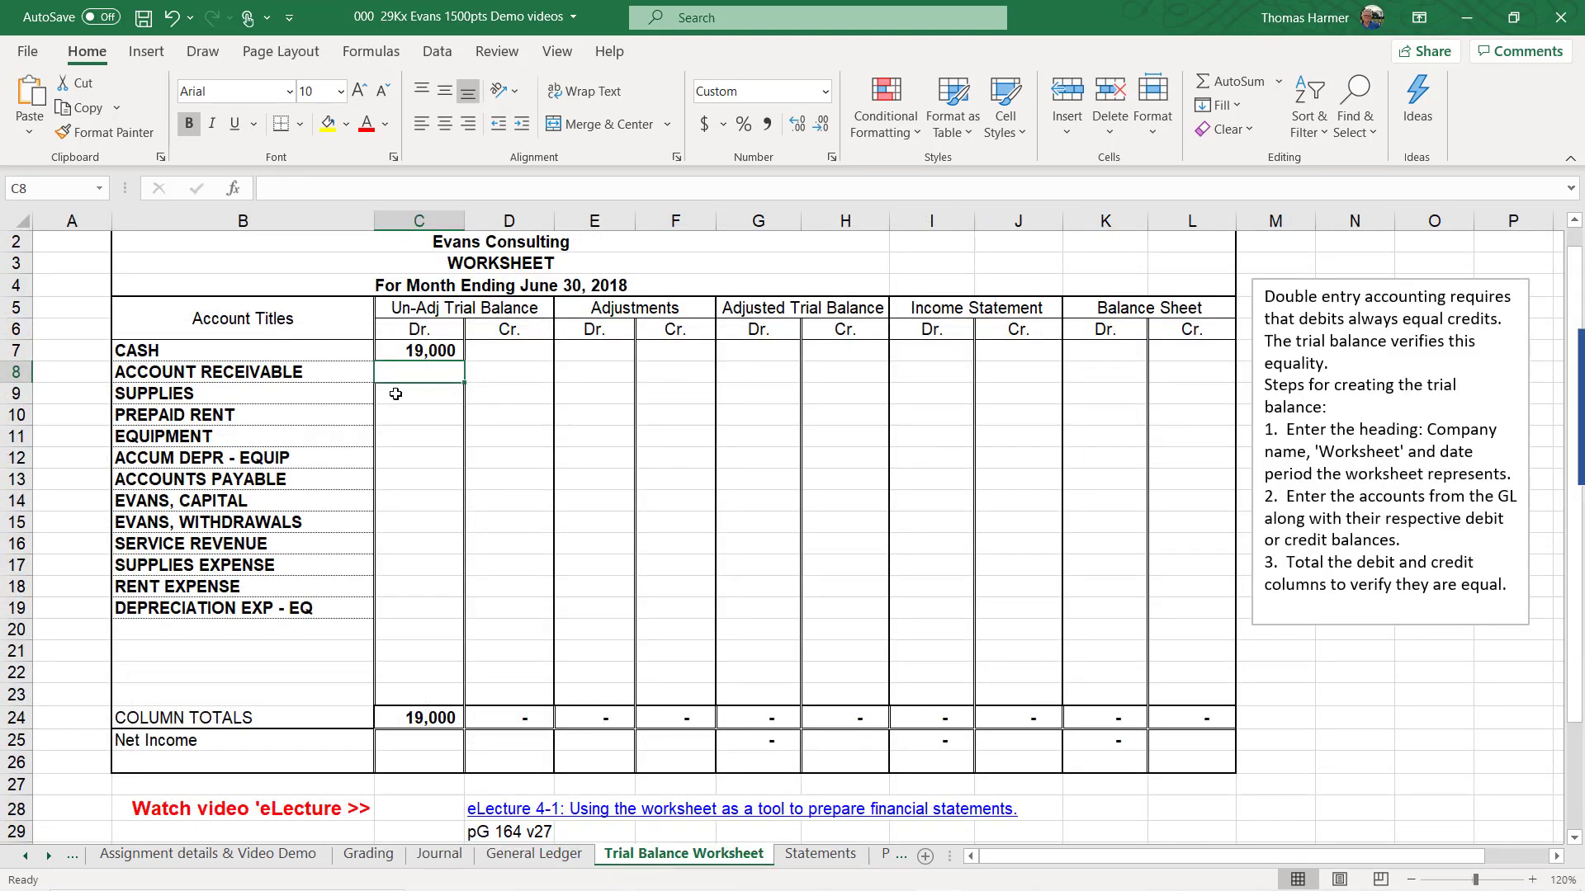
key(Down)
text(7,00)
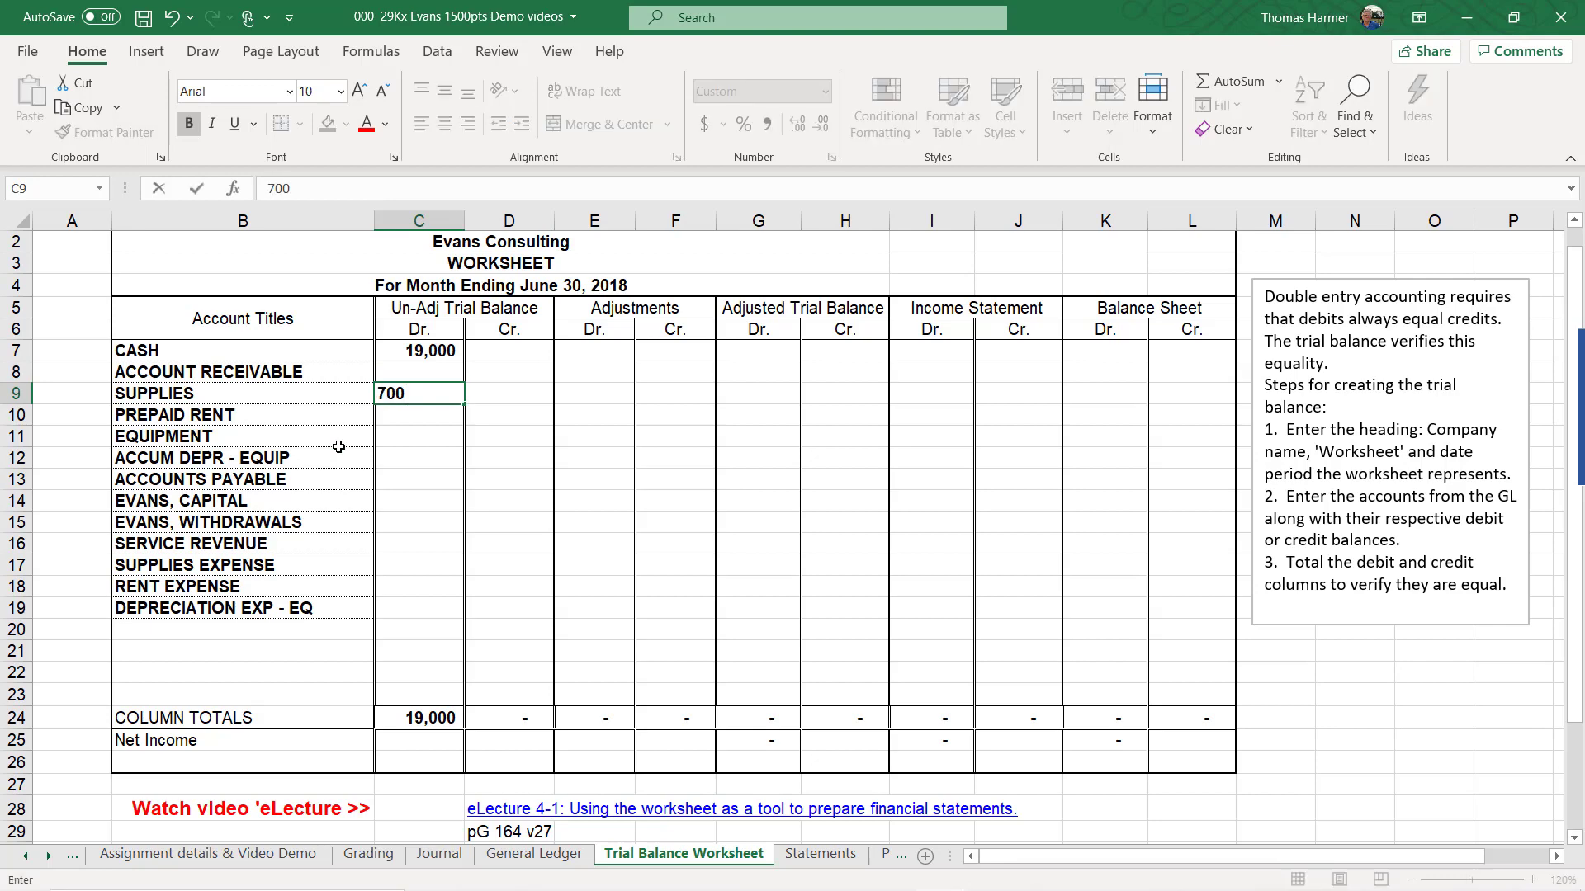
text(0)
key(Return)
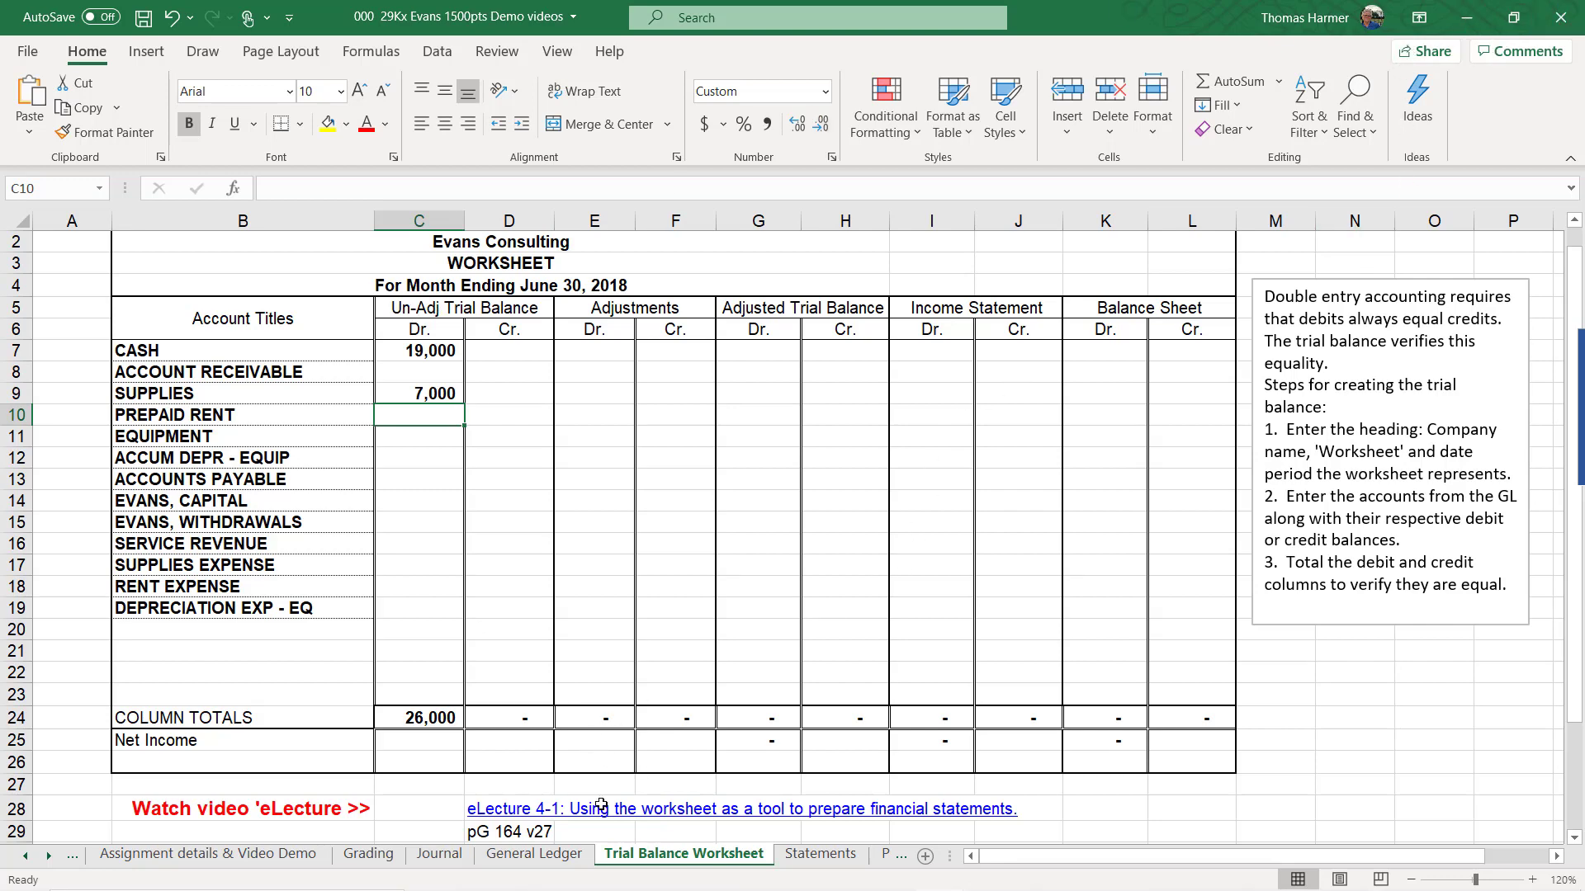
Look up Prepaid Rent in the ledger (cell H39) and enter its 10,000 debit
click(561, 855)
scroll(888, 443, down, 1)
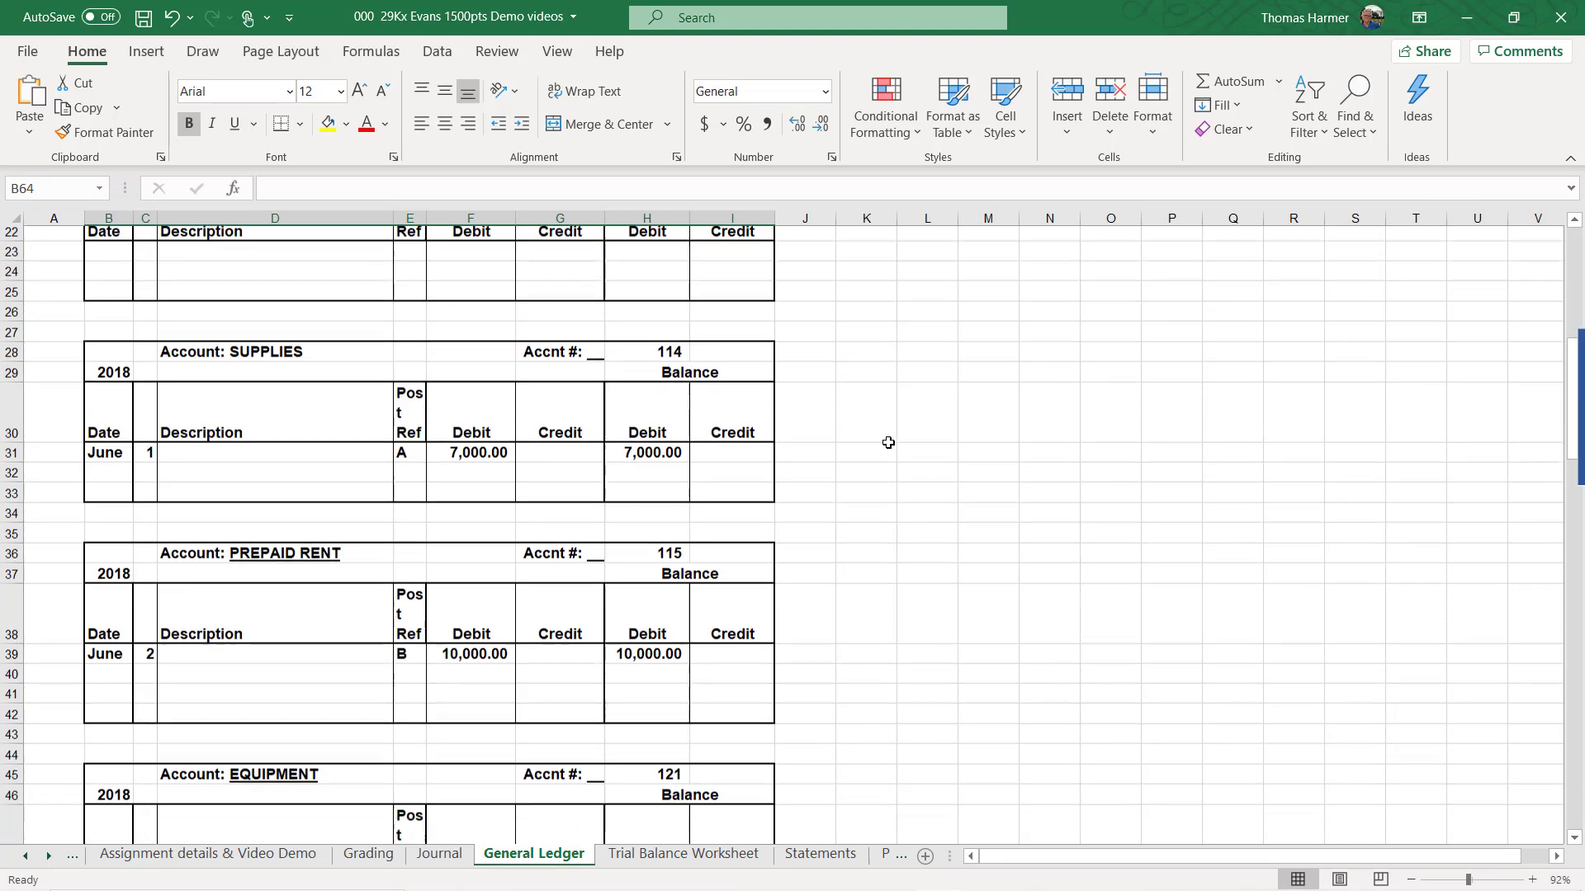
scroll(891, 446, down, 3)
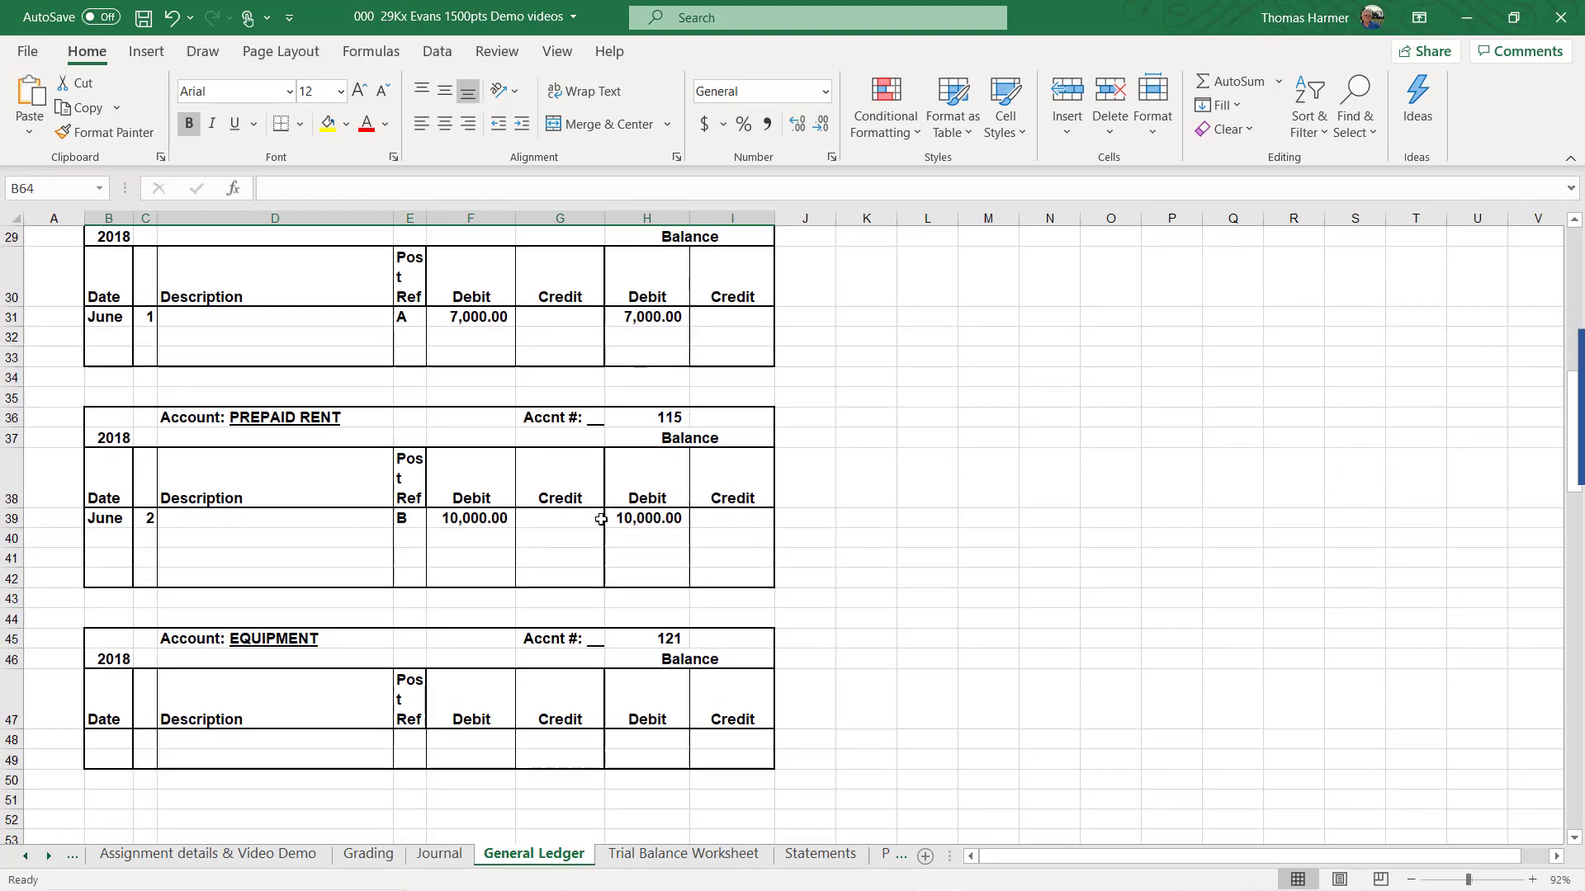
click(660, 519)
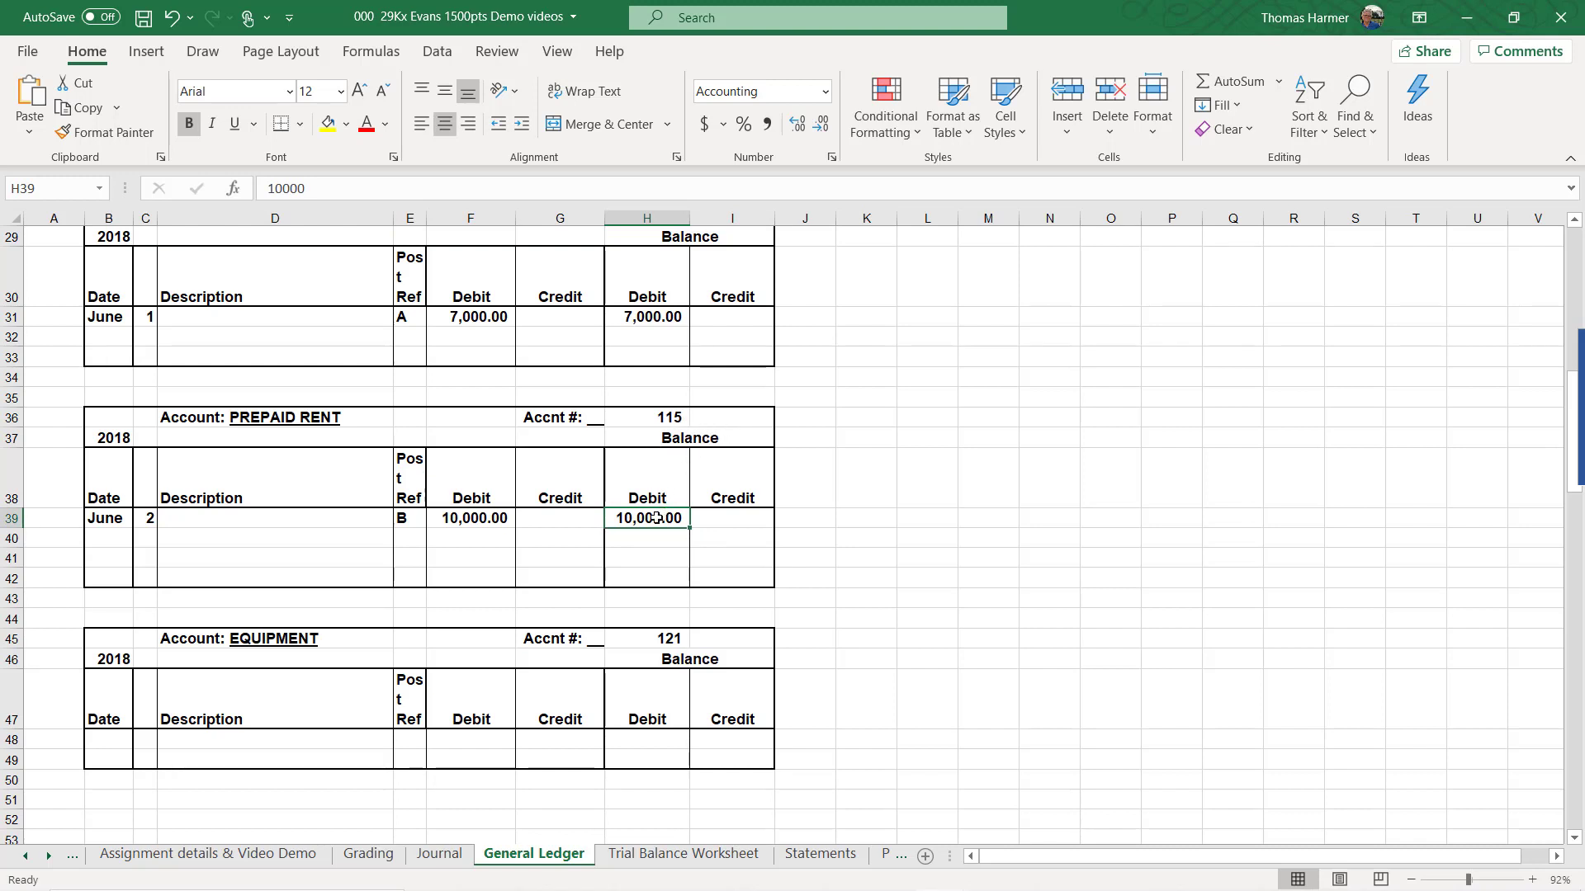
click(632, 855)
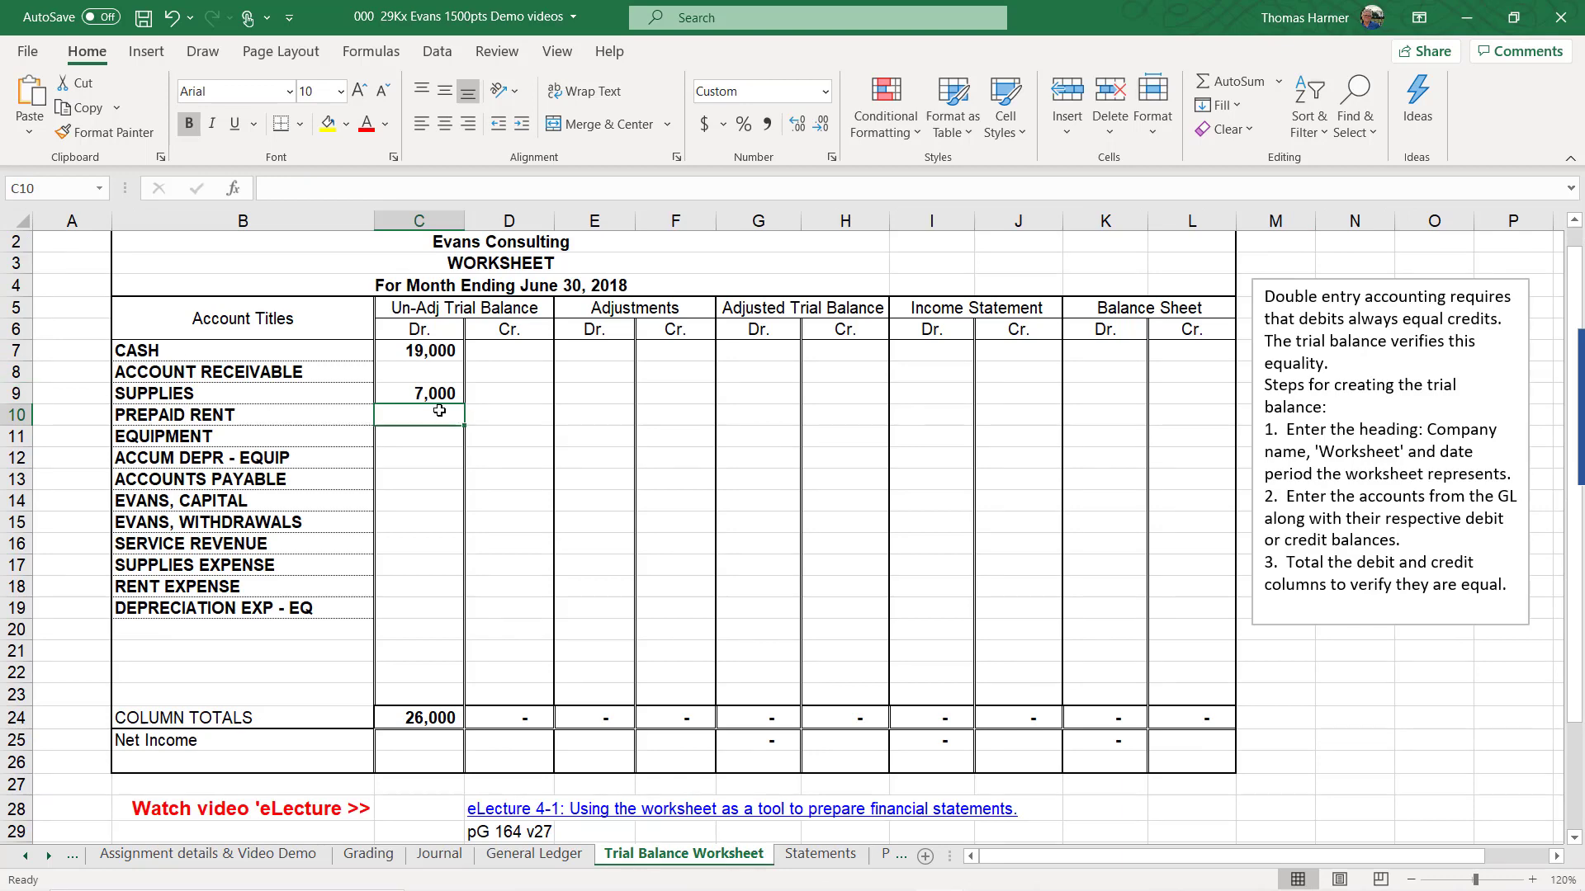
text(10000)
key(Return)
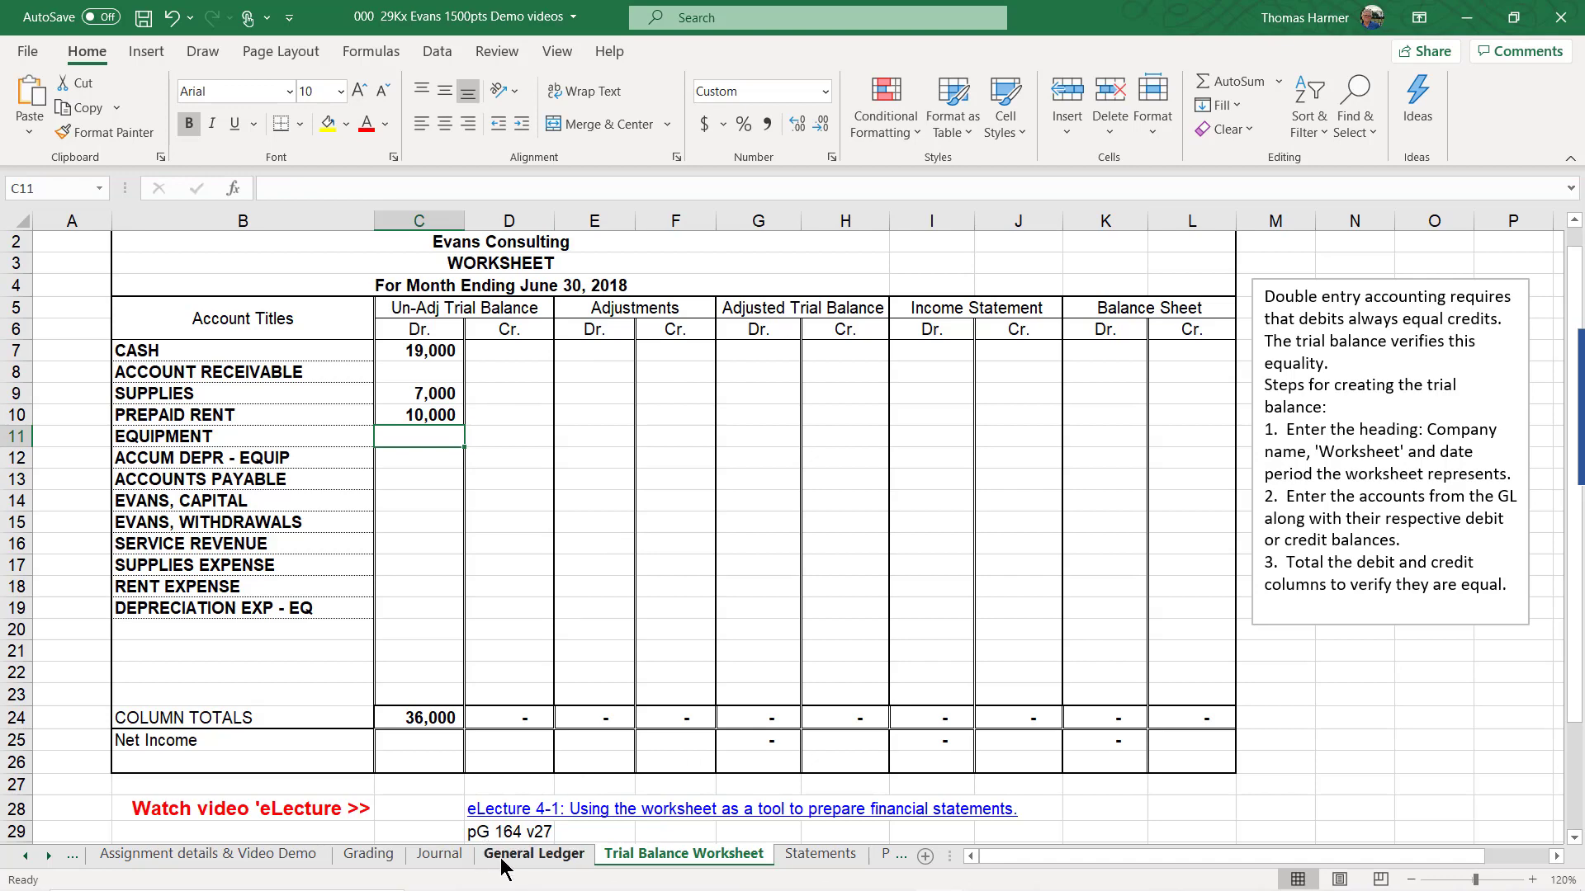
Look up the Evans, Capital ledger balance and enter its 36,000 credit in cell D14
click(534, 854)
scroll(768, 549, down, 3)
scroll(796, 544, down, 9)
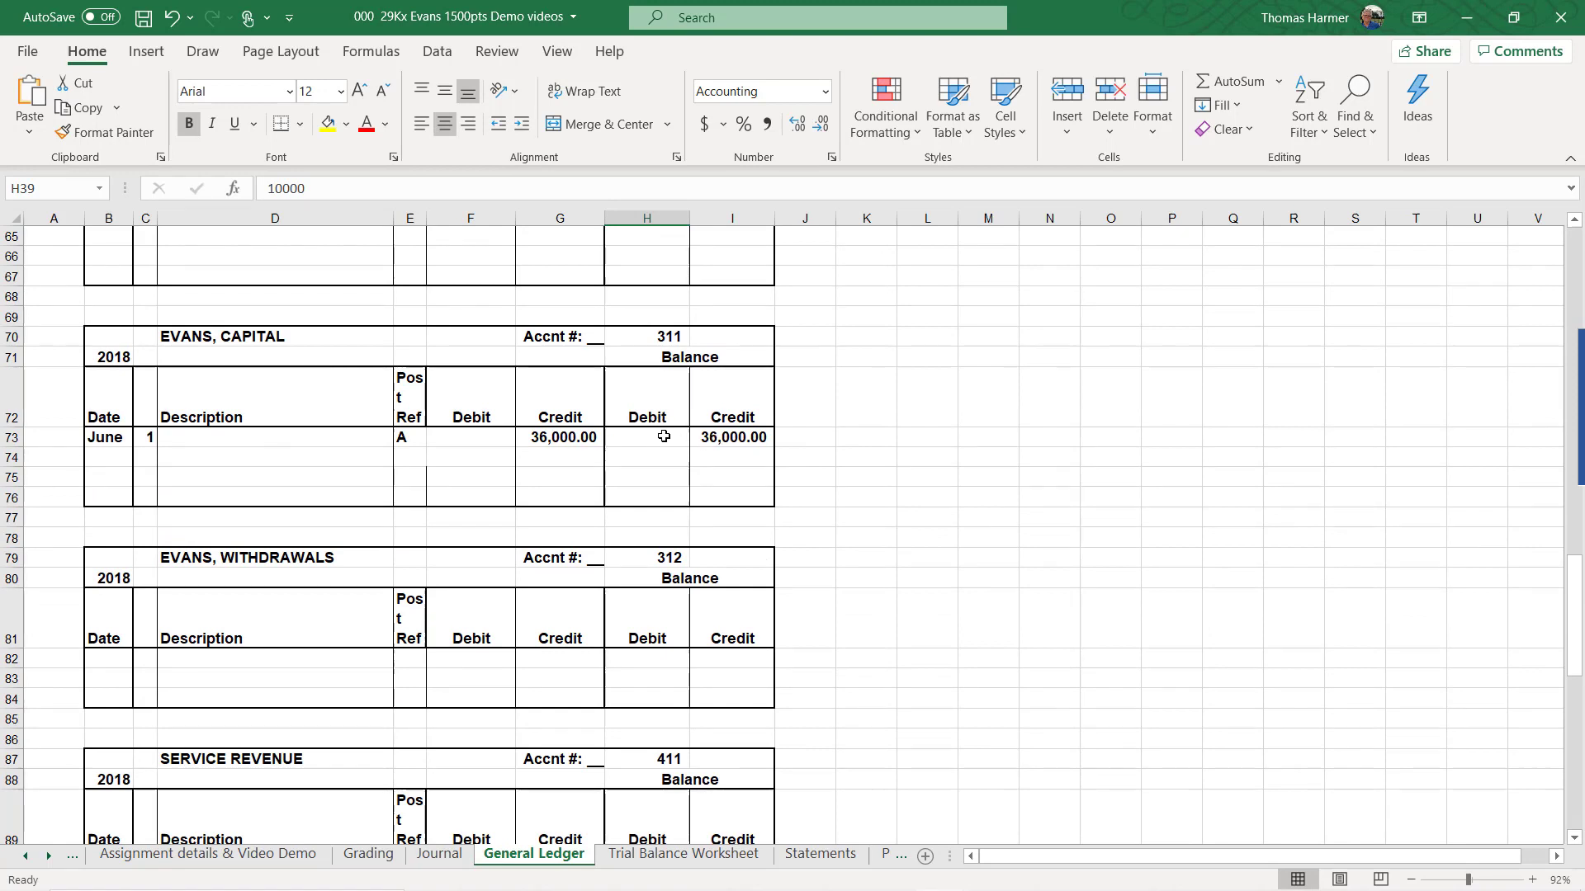
click(708, 362)
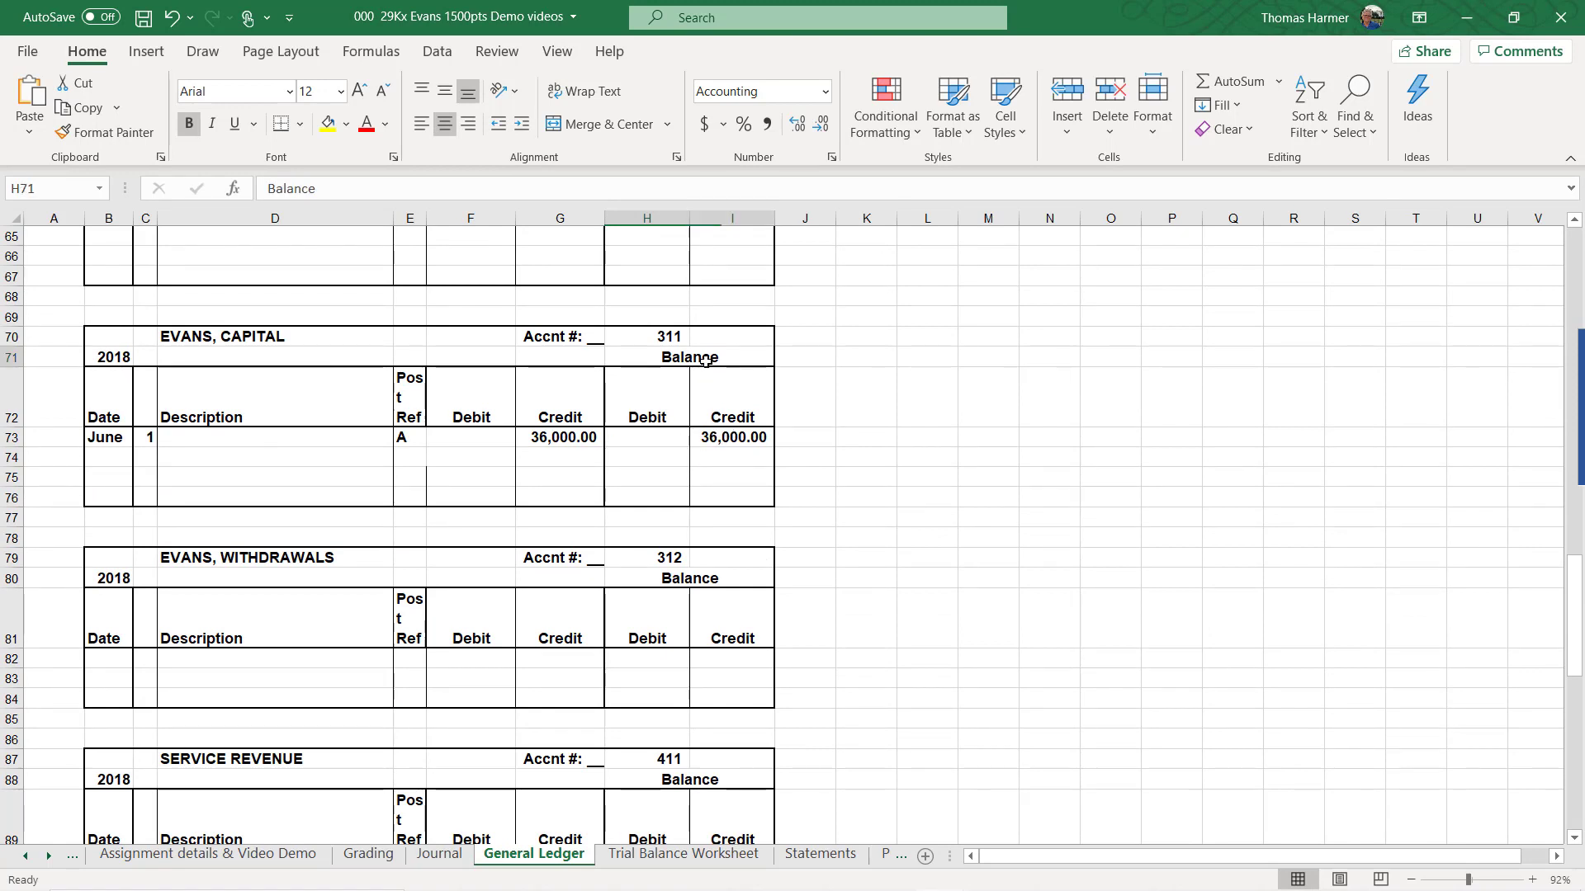
click(723, 436)
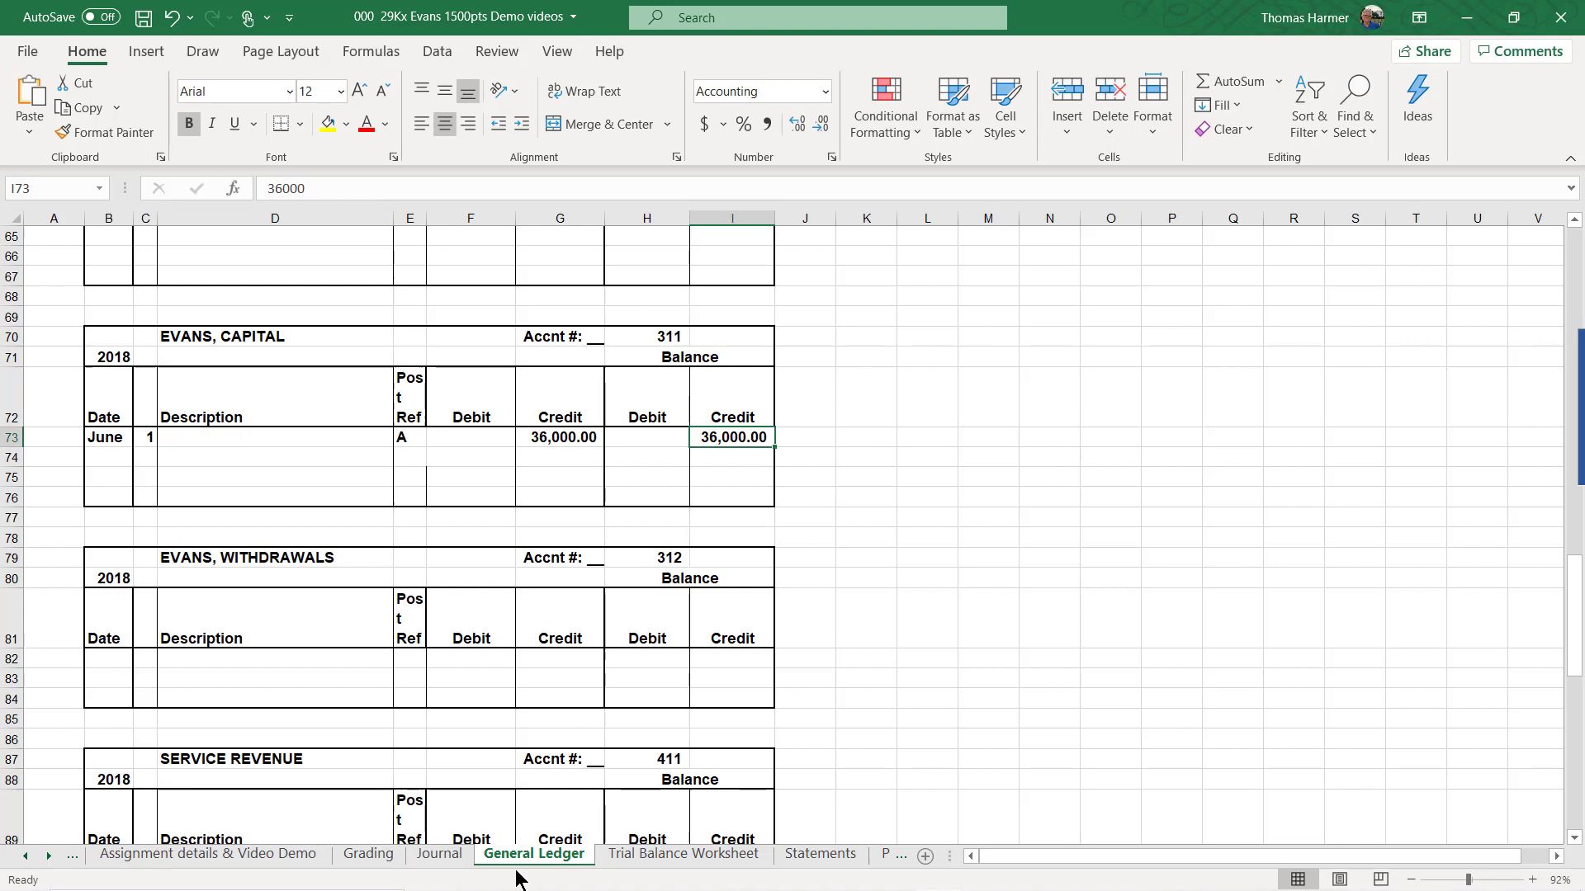
click(633, 855)
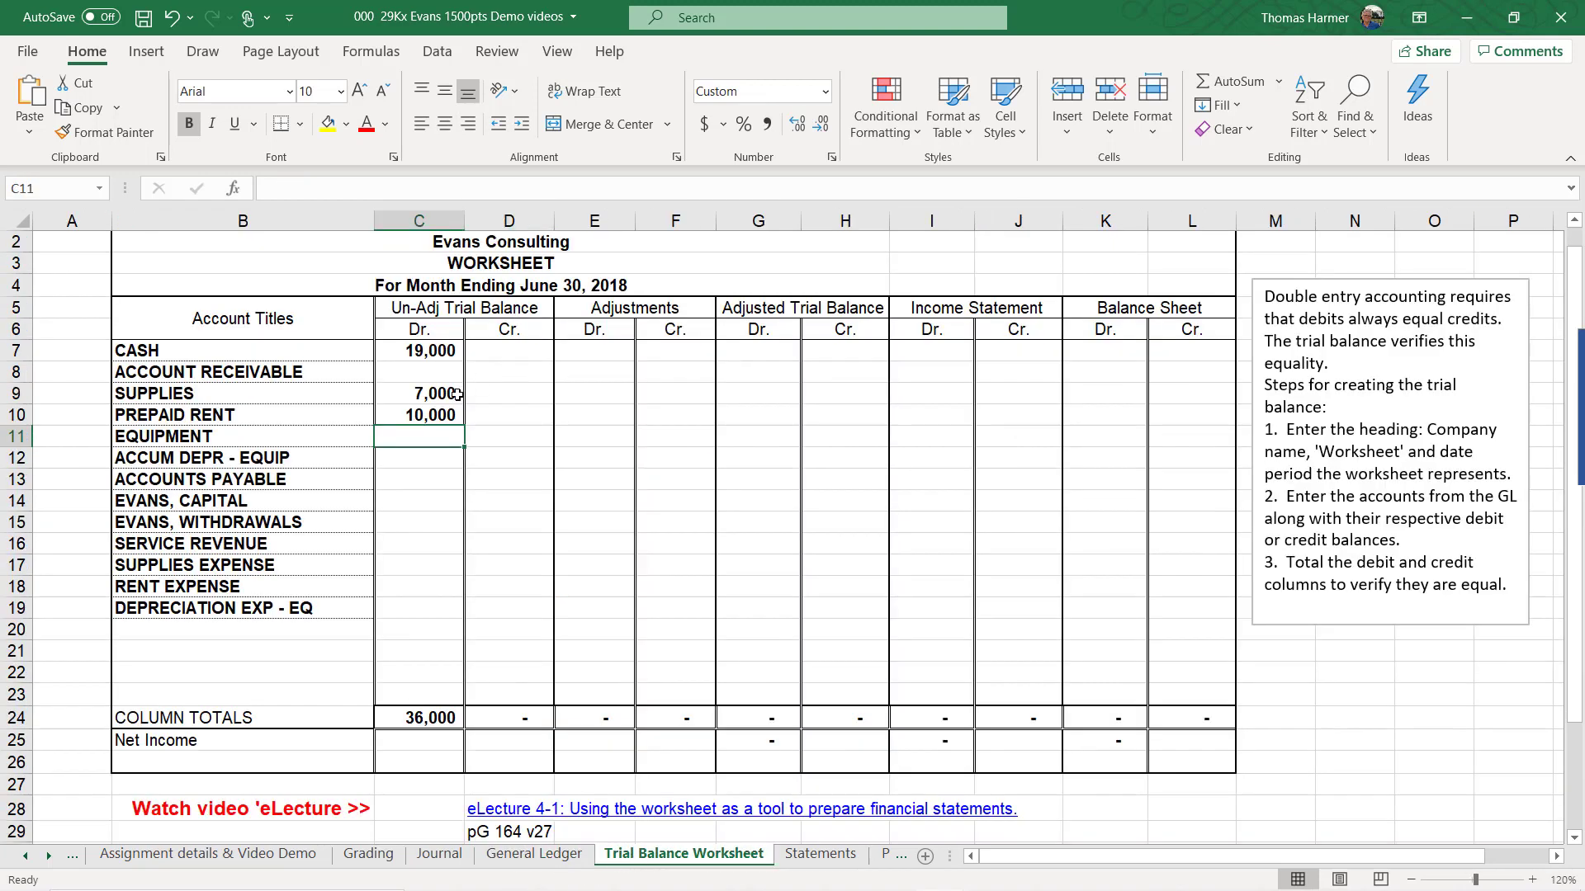
click(480, 496)
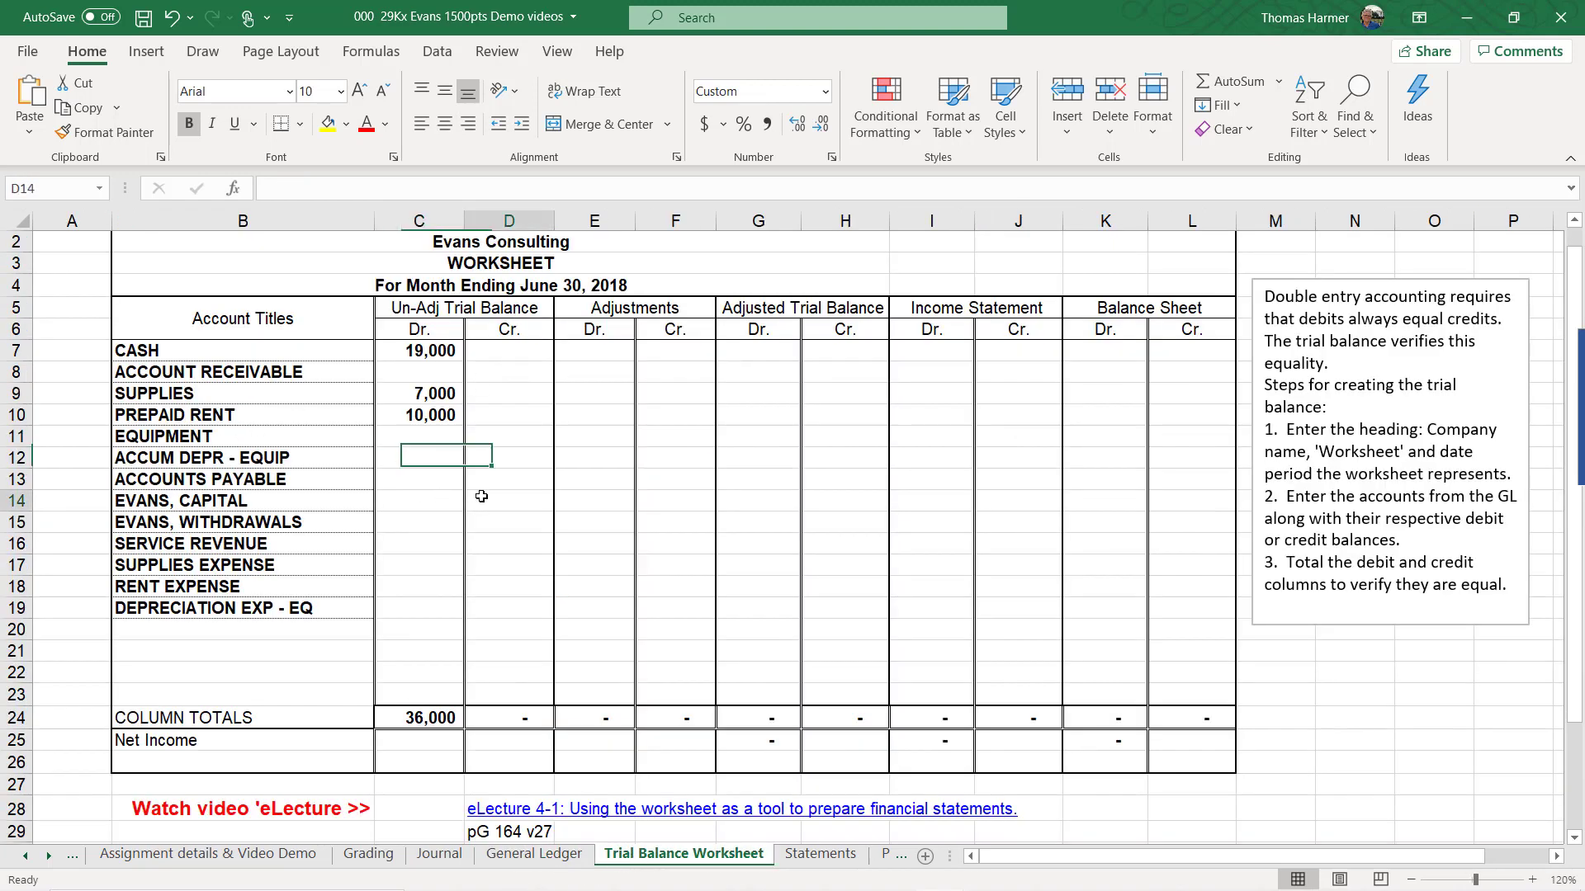
text(36,)
text(000)
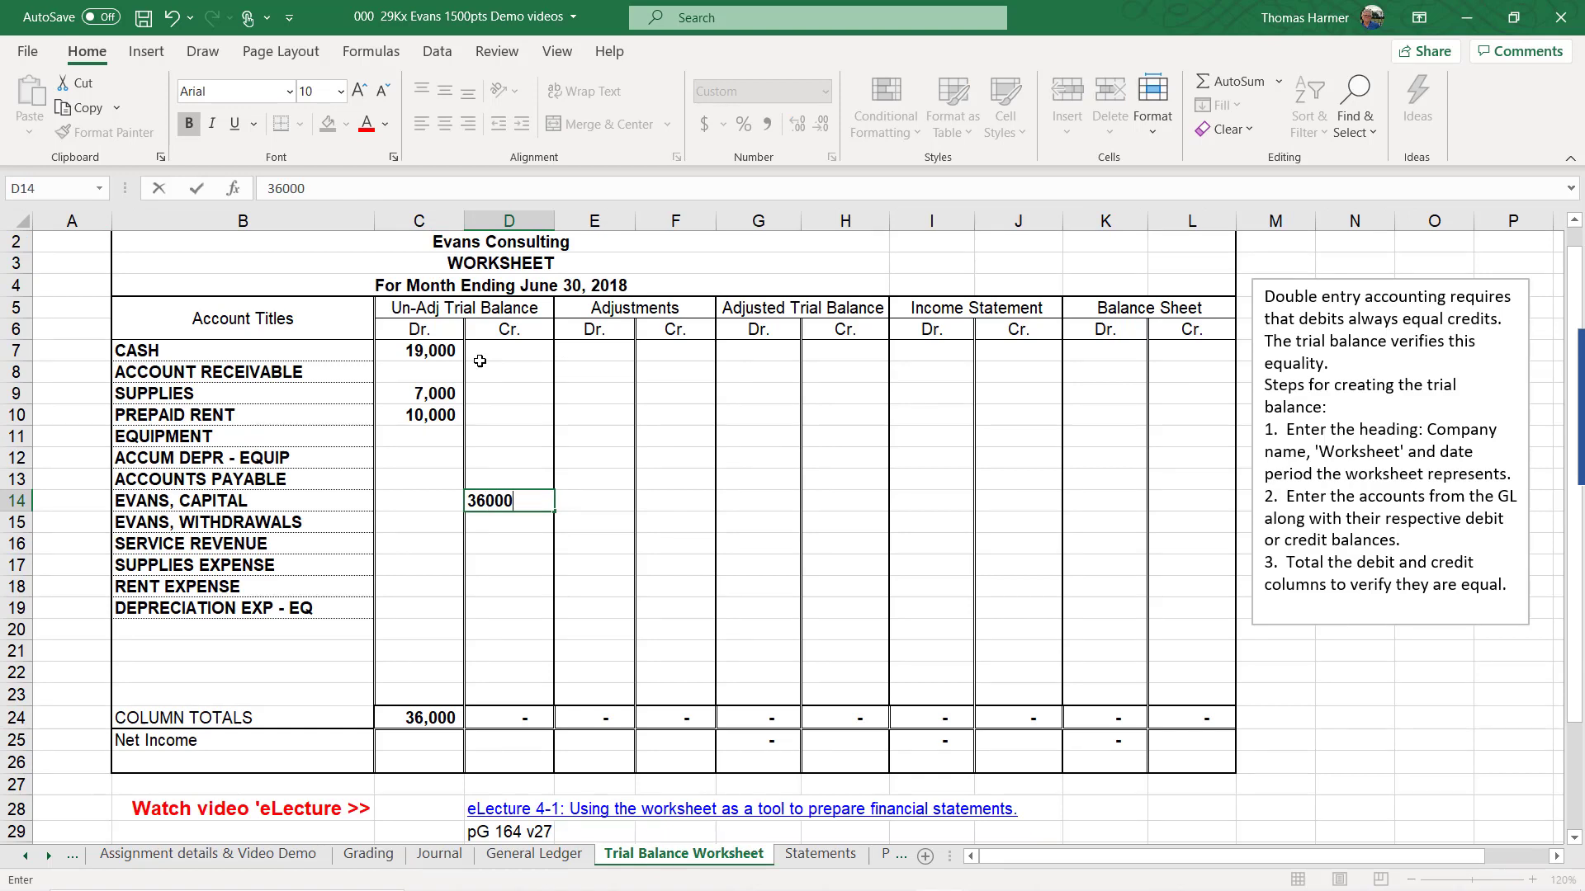
key(Return)
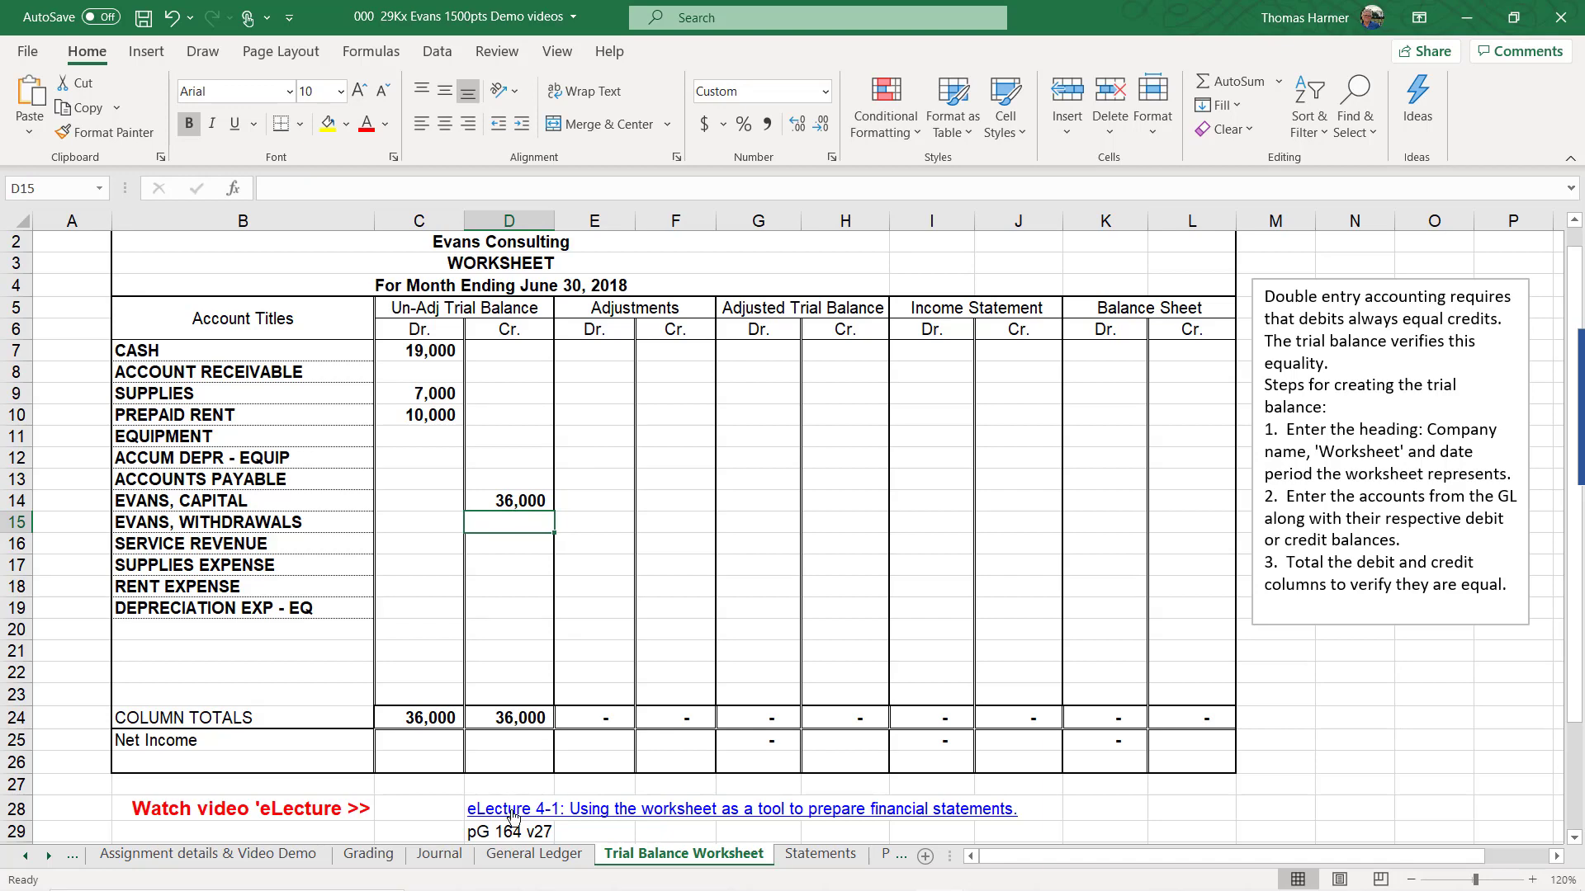
click(529, 859)
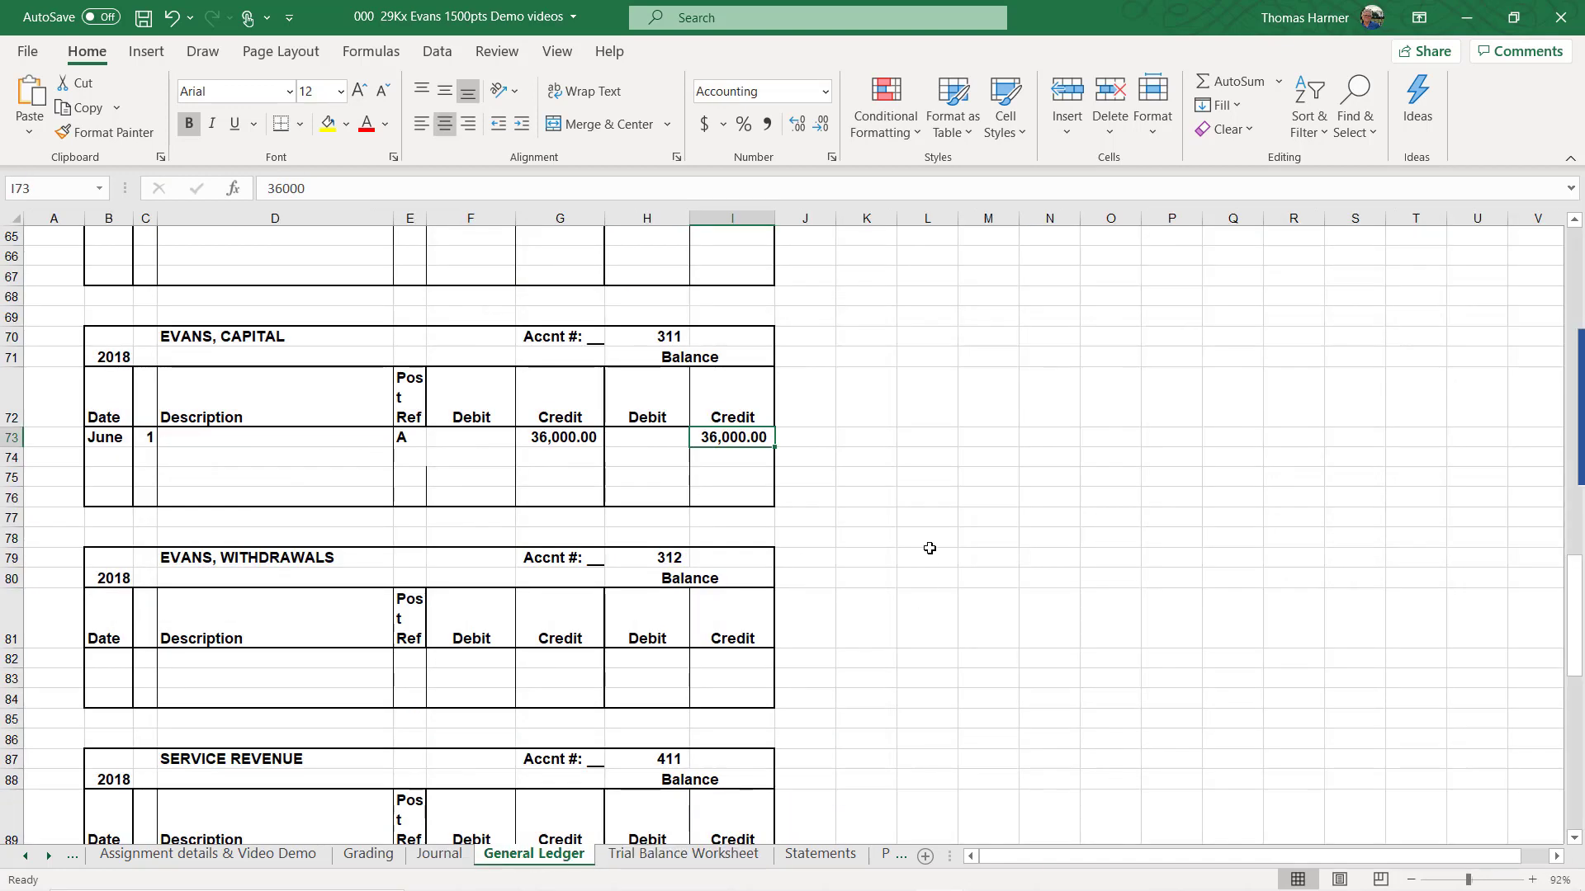
scroll(929, 548, down, 8)
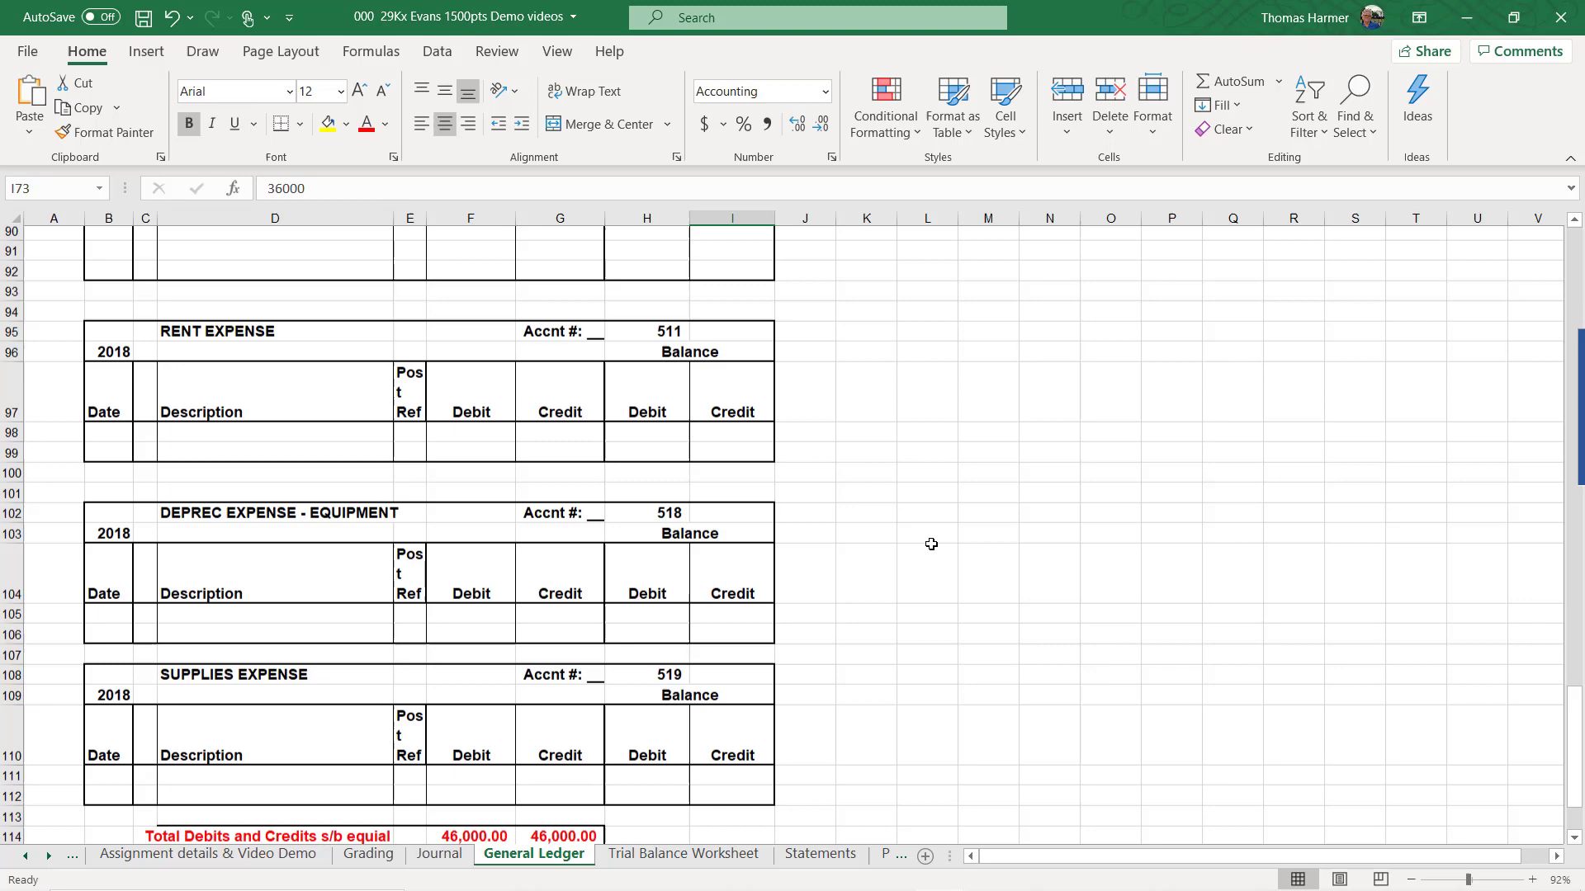
scroll(931, 543, down, 3)
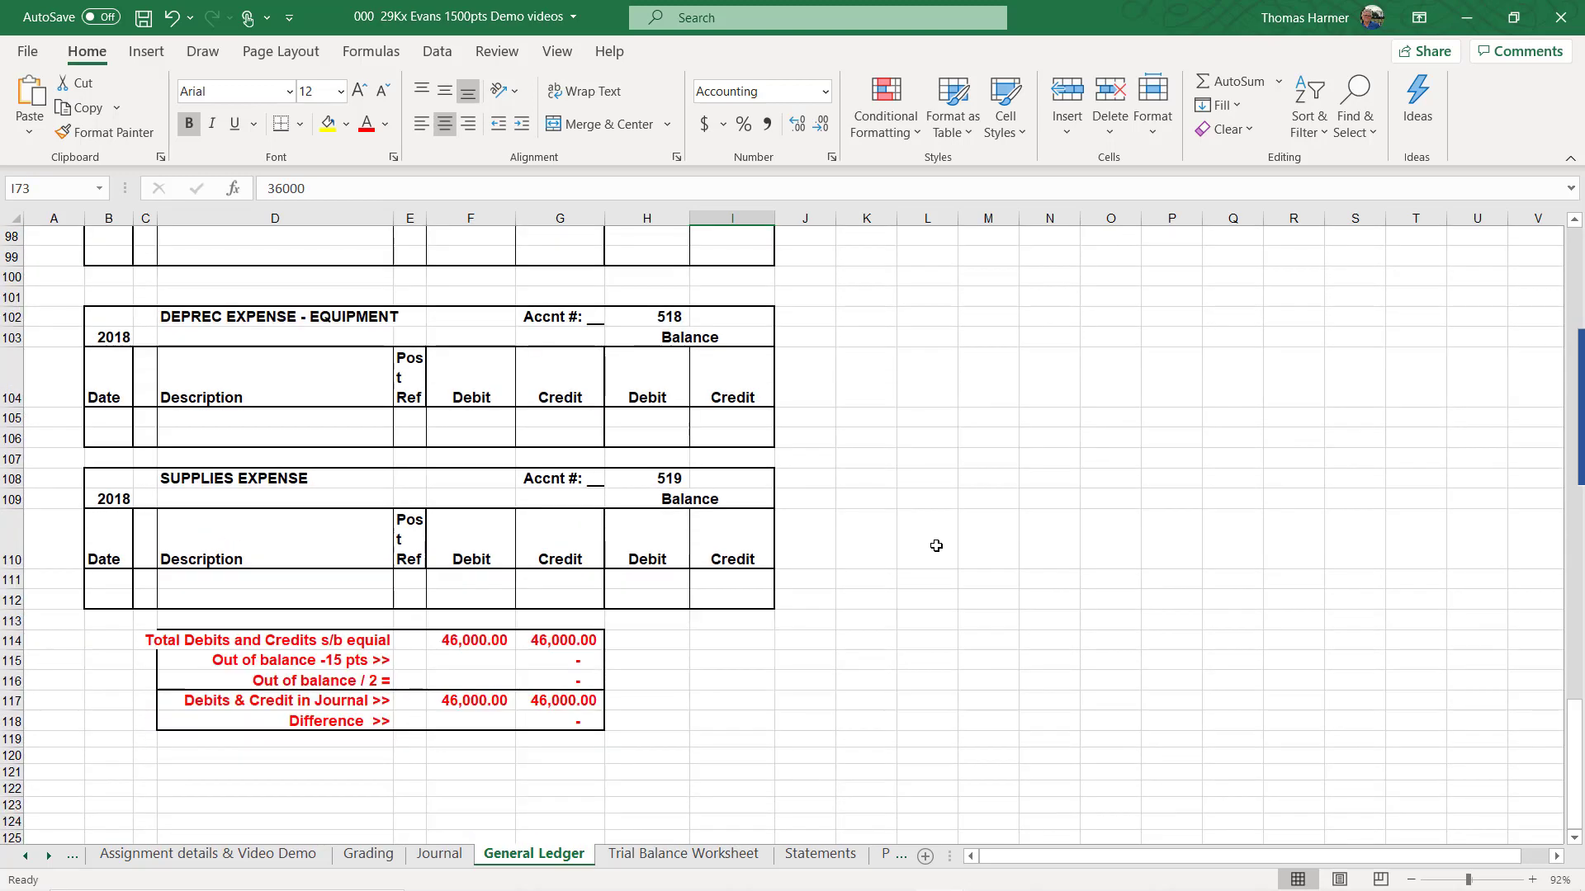
scroll(936, 545, up, 13)
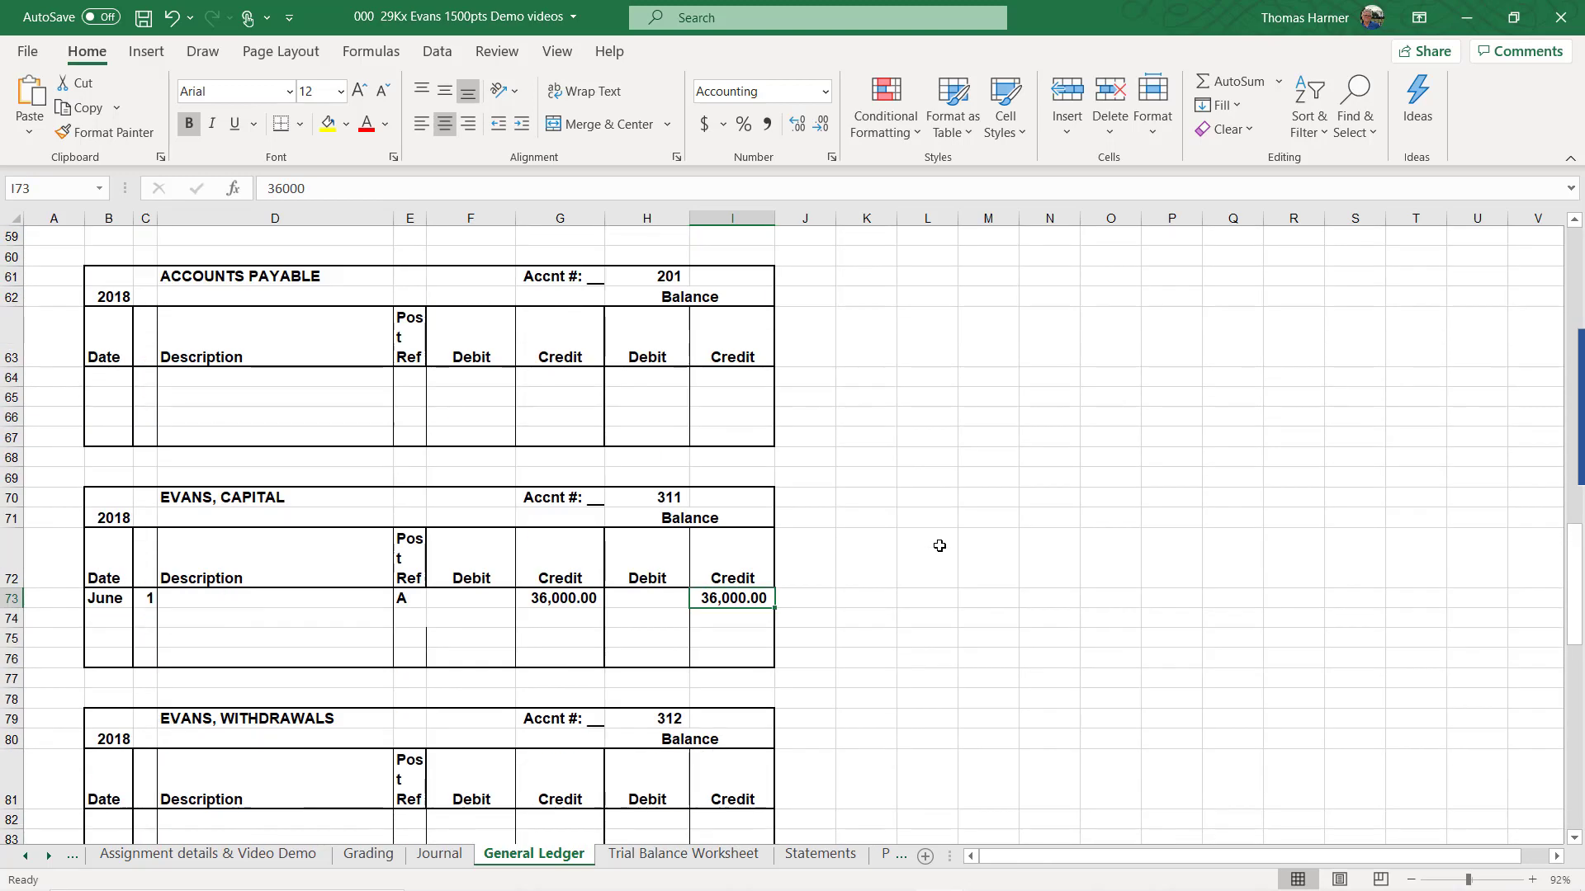
scroll(939, 546, up, 12)
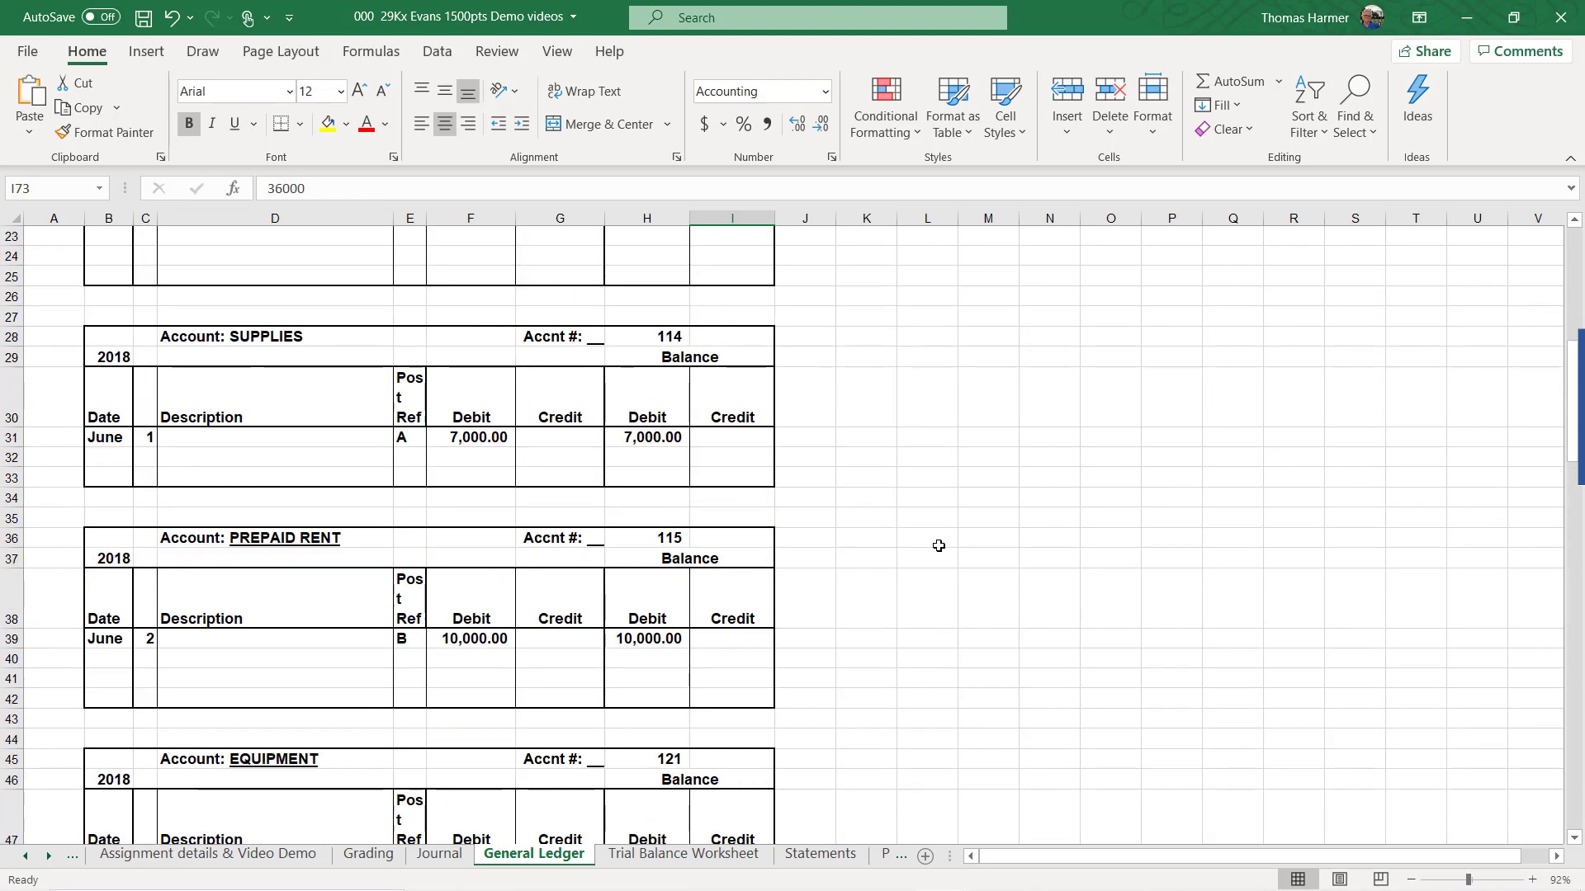
click(636, 855)
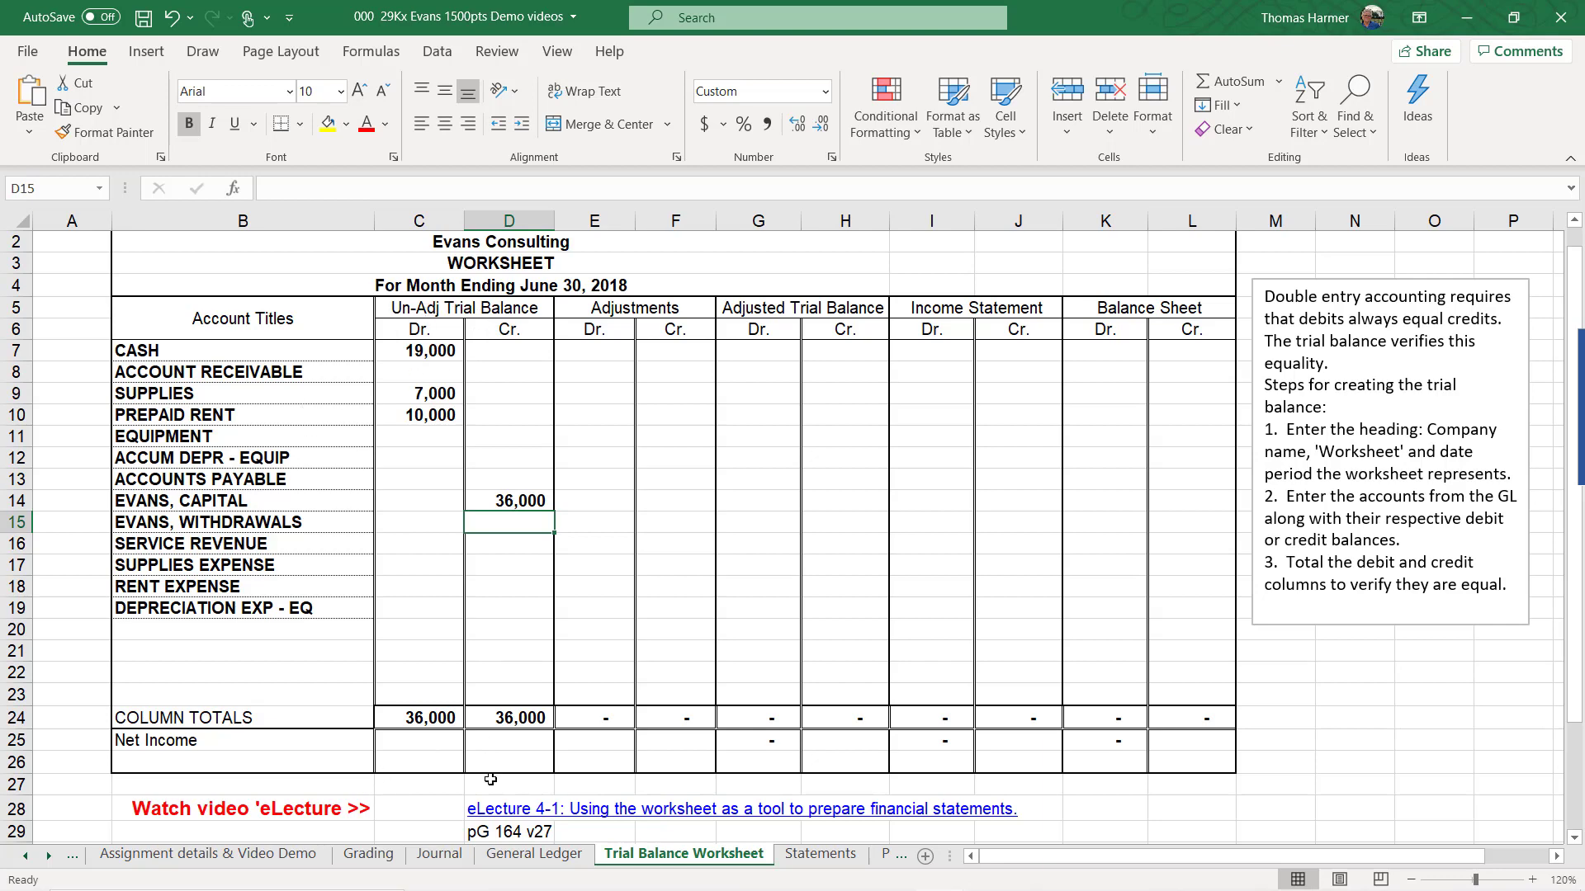
click(533, 854)
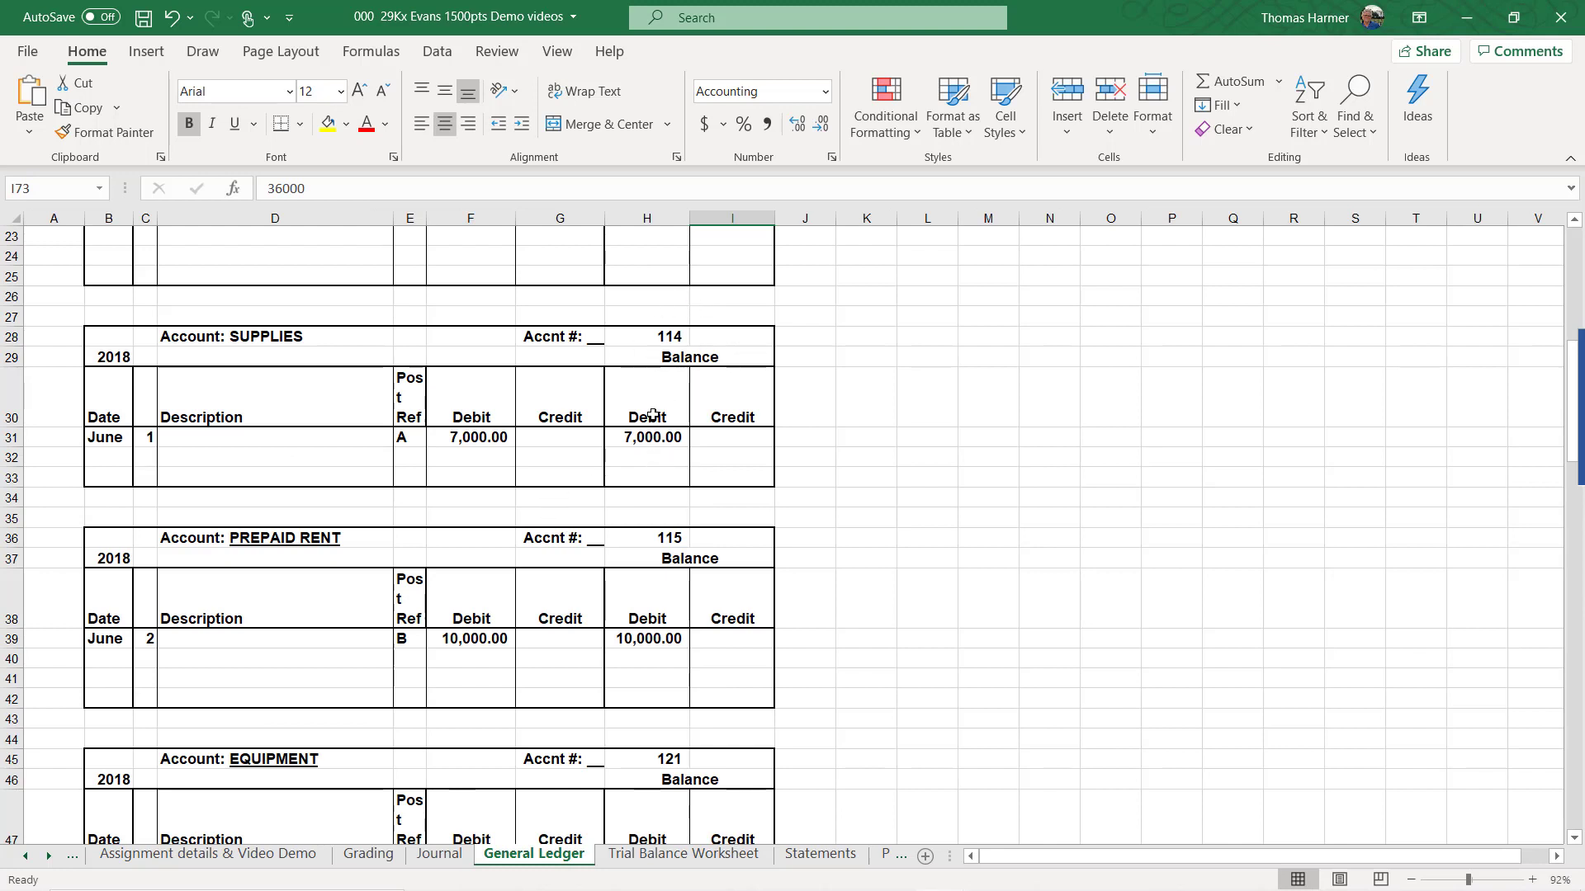
scroll(652, 416, up, 7)
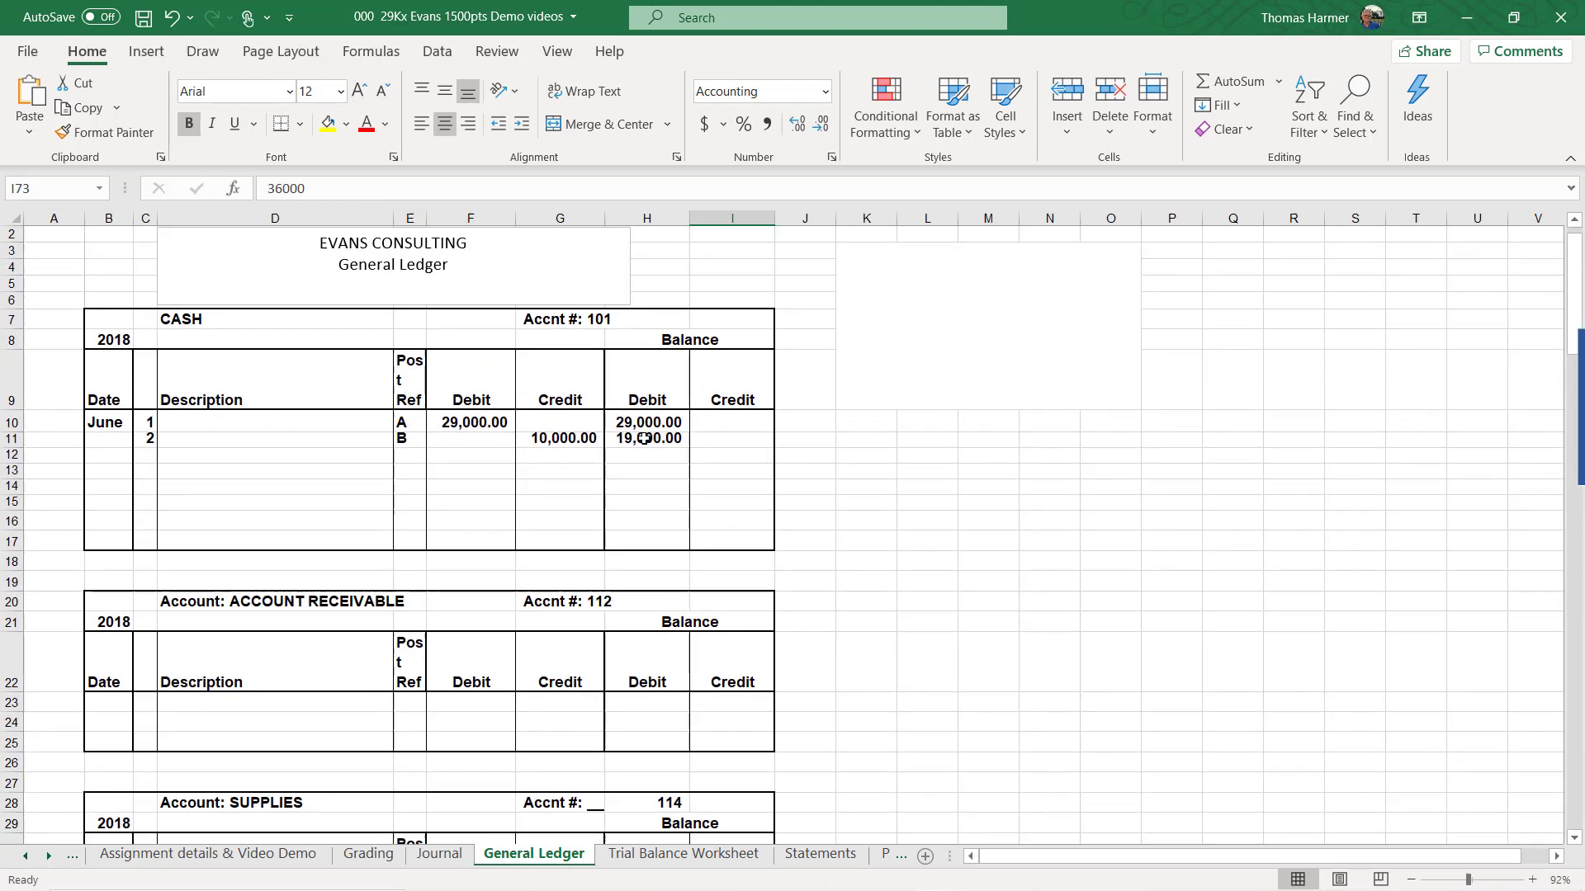
click(644, 438)
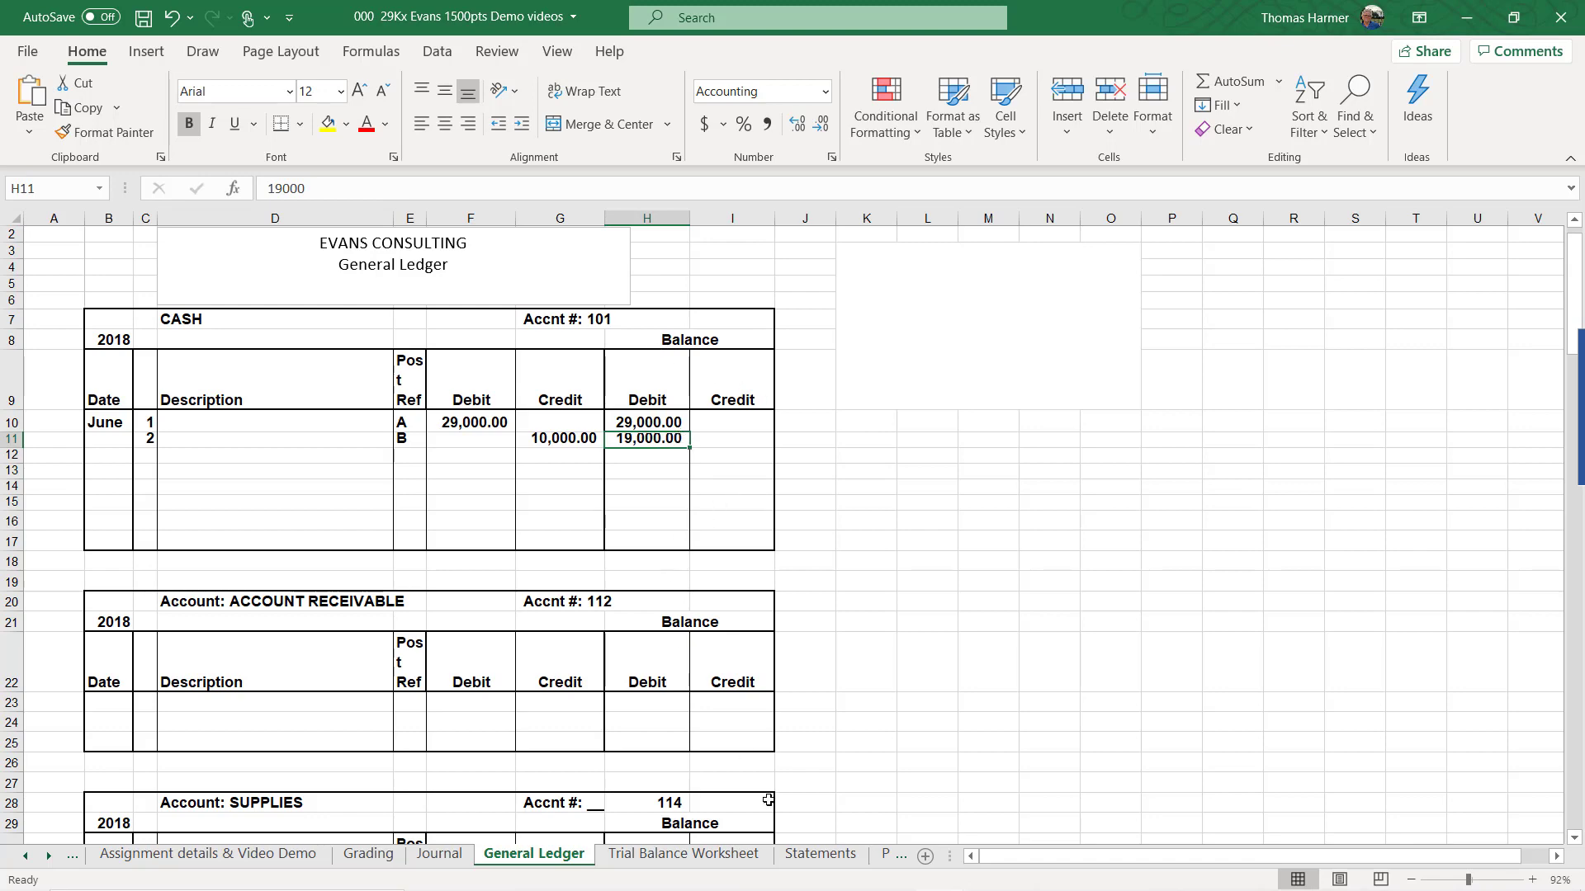
click(641, 853)
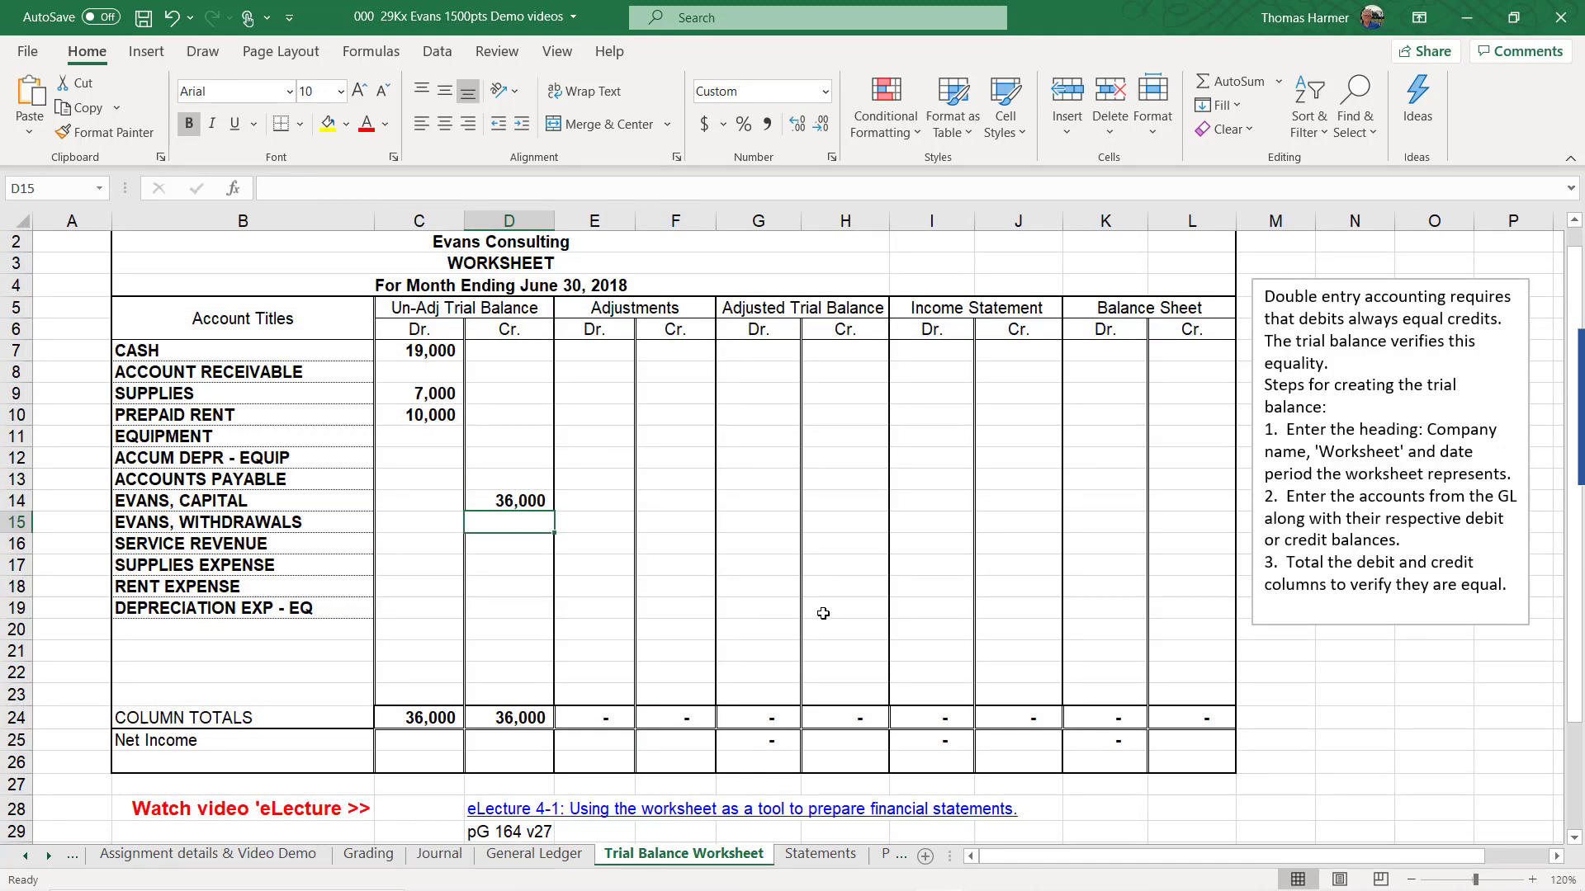
Move to the Journal sheet showing the June entries totalling 46,000.00, using Ctrl+Page Up
key(ctrl+Page_Up)
key(ctrl+Page_Up)
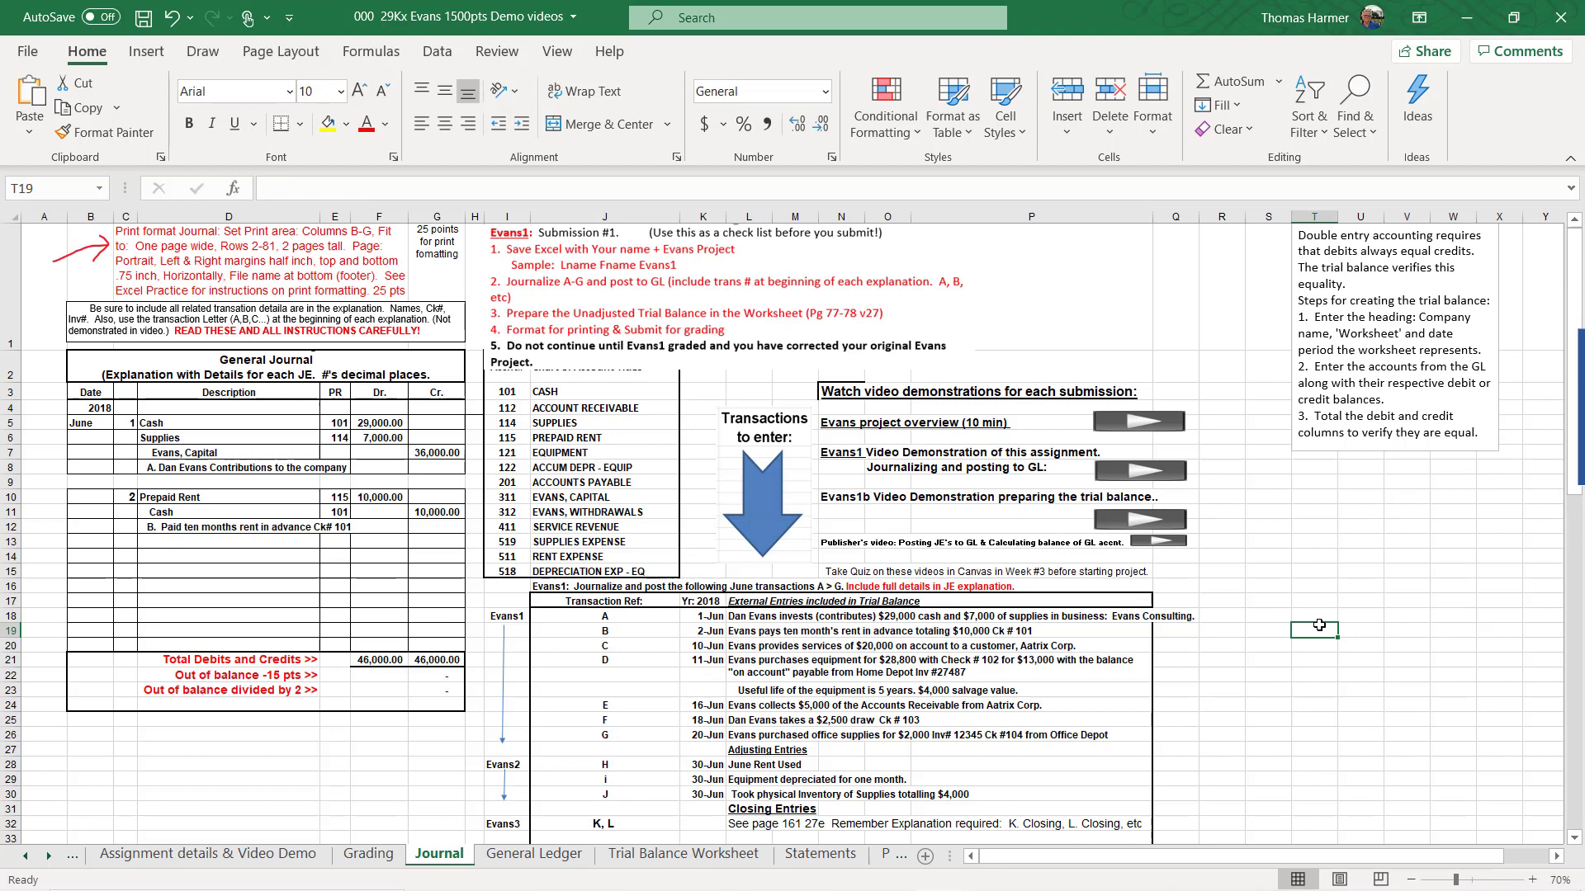